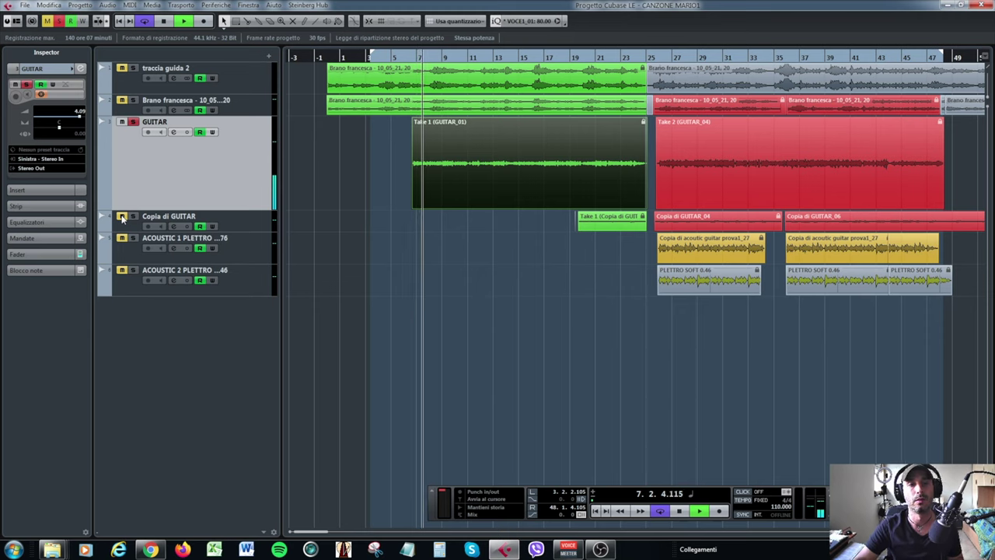
Step: Stop playback and review the GUITAR track's volume automation and insert effects
left_click(102, 205)
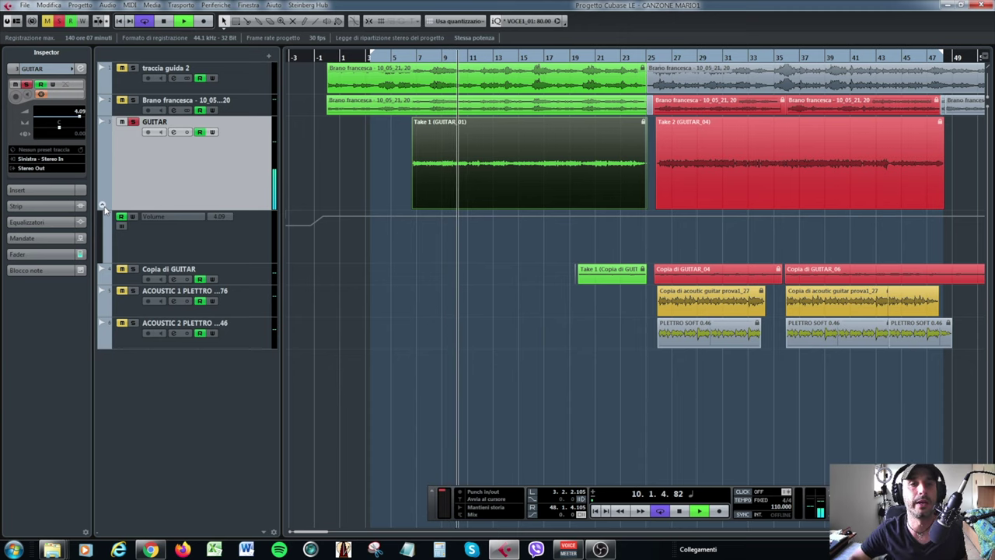
left_click(680, 510)
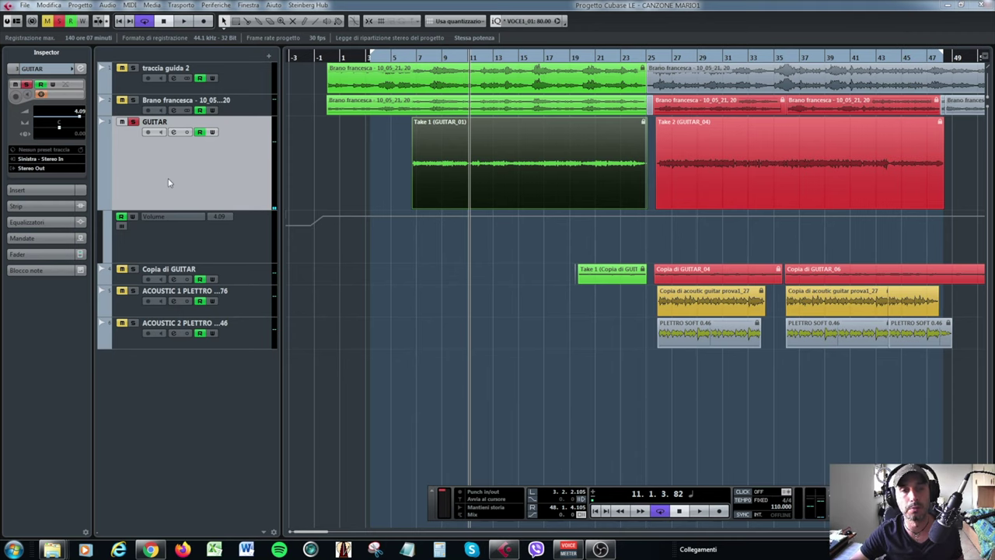
left_click(39, 189)
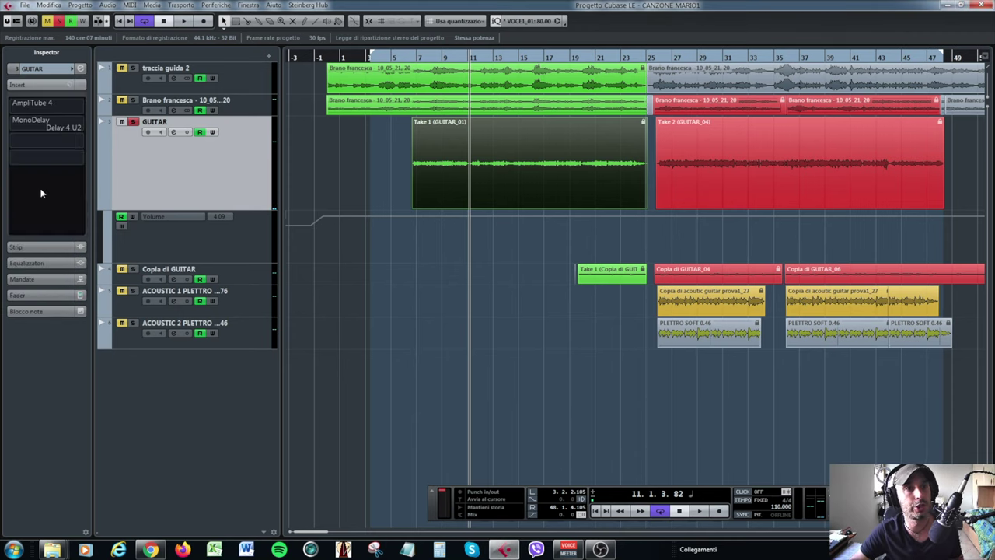
Step: Unfreeze the GUITAR track, deleting its freeze files
left_click(54, 70)
left_click(42, 94)
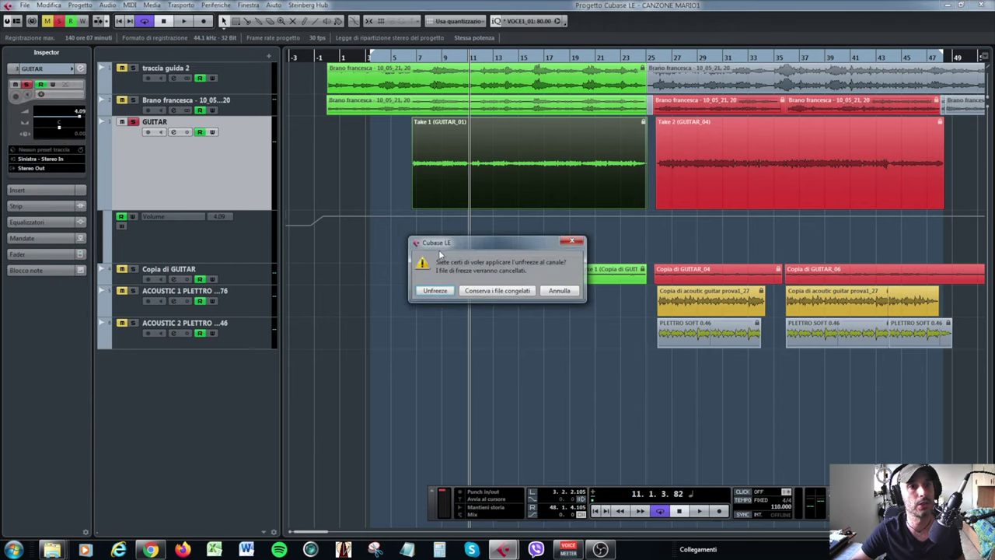
left_click(441, 293)
Step: Open the GUITAR track's AmpliTube 4 insert and shift the condenser microphone slightly toward the centre of the Cab A cabinet
left_click(35, 190)
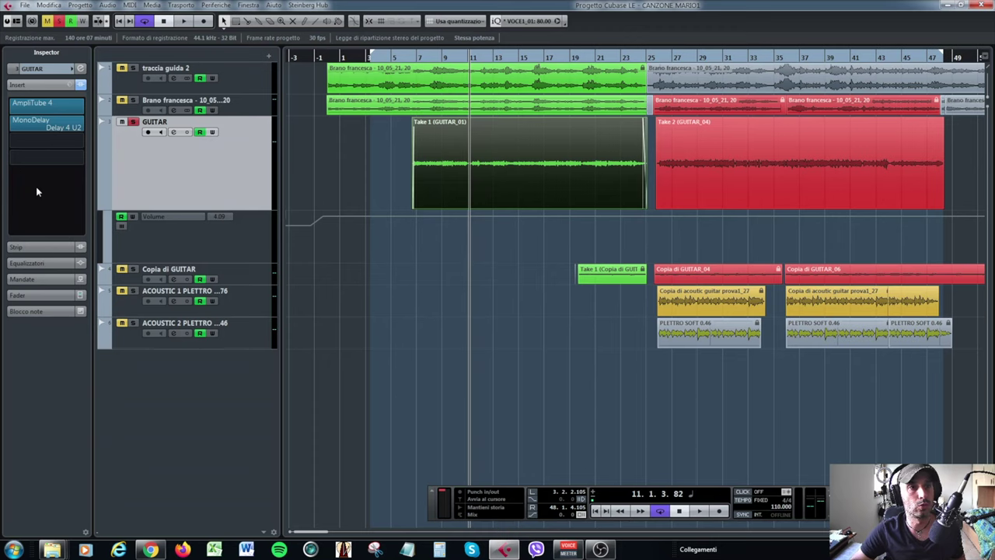
left_click(57, 108)
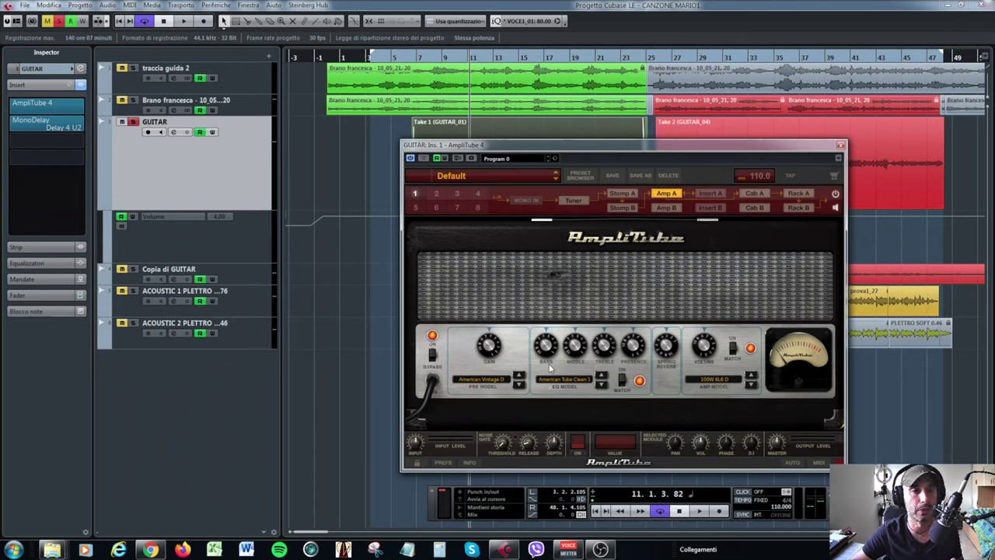
left_click(766, 194)
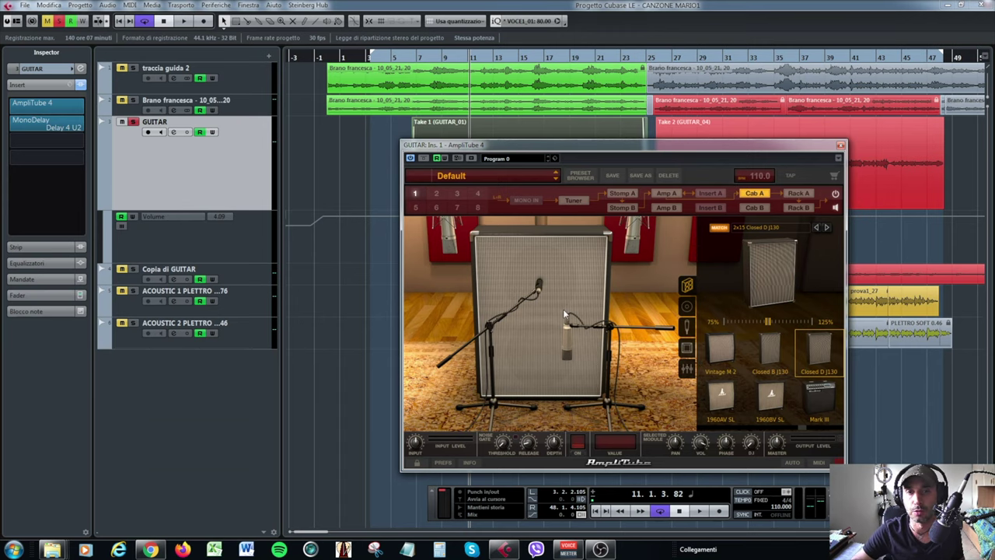
left_click_drag(568, 342, 553, 347)
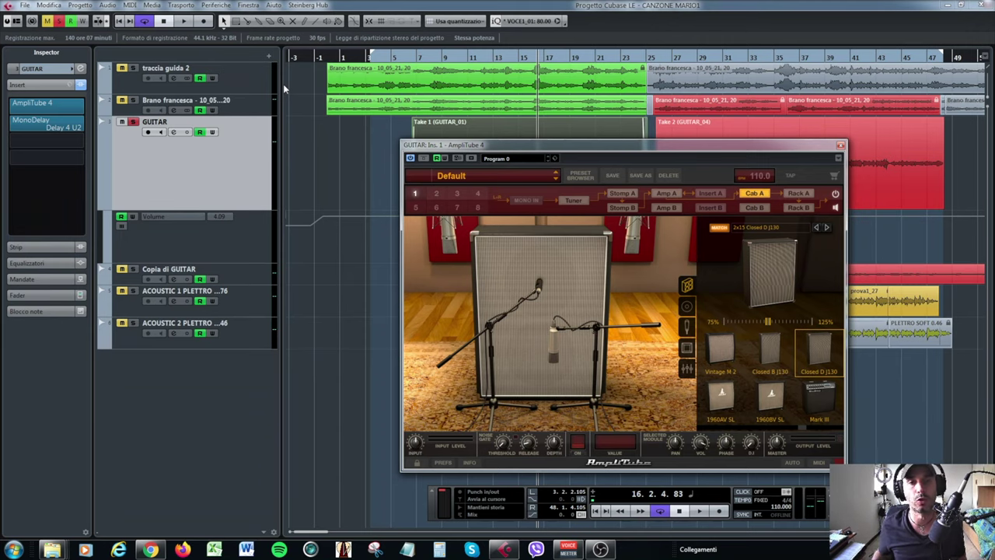
Step: Open the GUITAR track's MonoDelay insert to view its settings, and close the AmpliTube 4 window
mouse_move(34, 123)
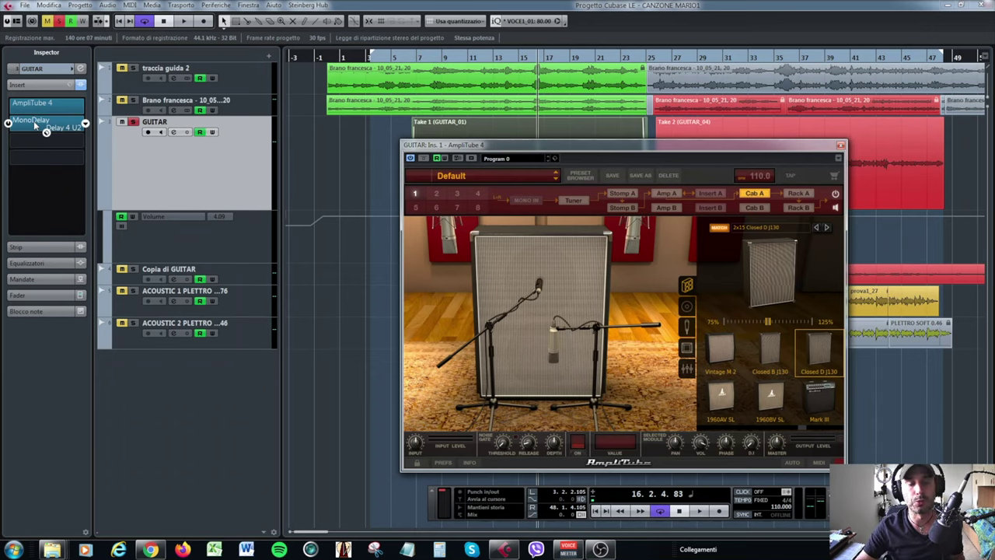
left_click(34, 121)
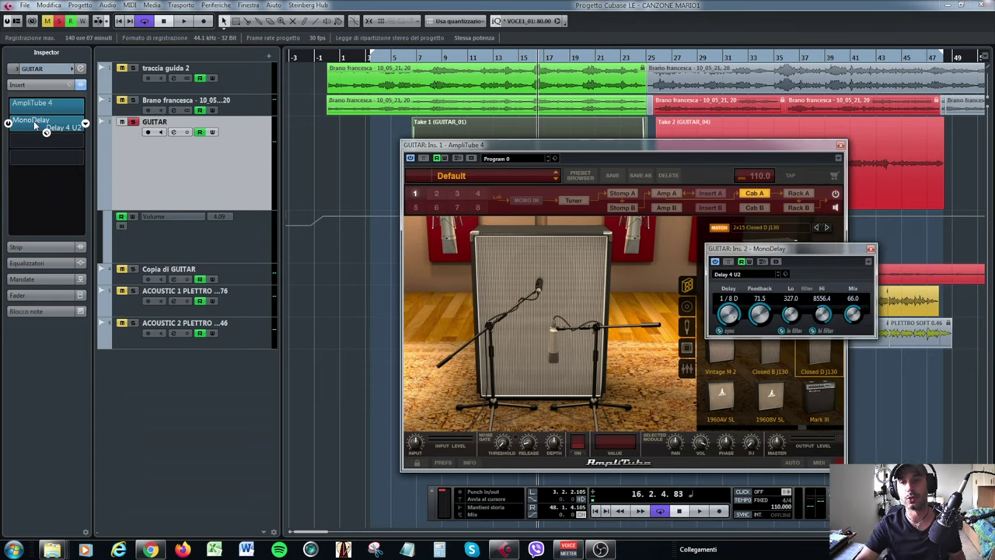
left_click(841, 146)
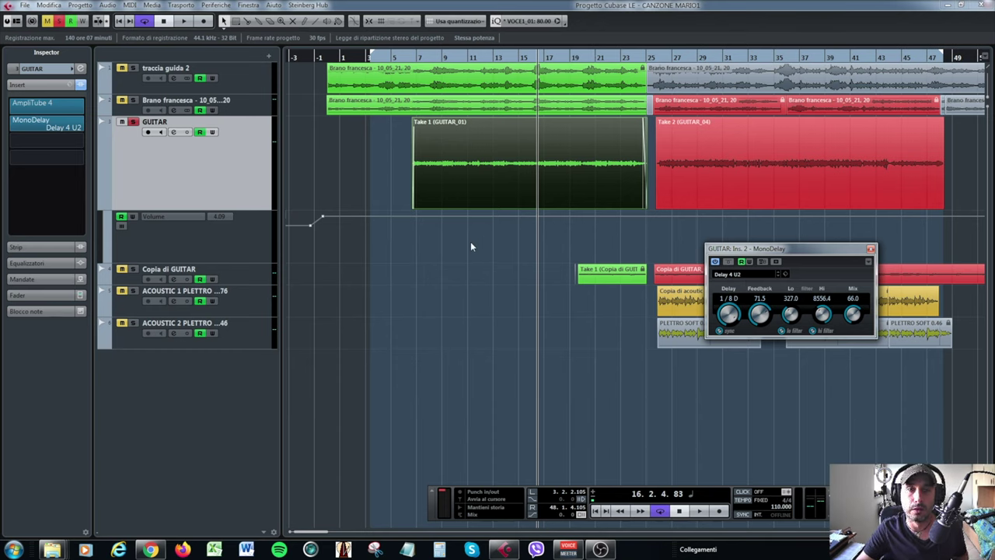
Step: Unmute the Copia di GUITAR track and unfreeze it, deleting its freeze files
left_click(427, 59)
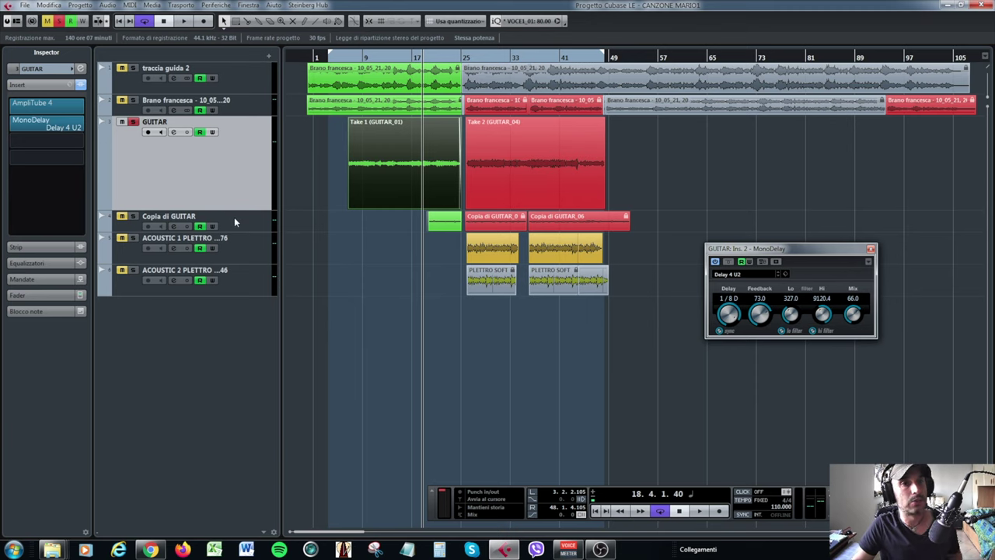
left_click(235, 219)
left_click(121, 145)
left_click(58, 69)
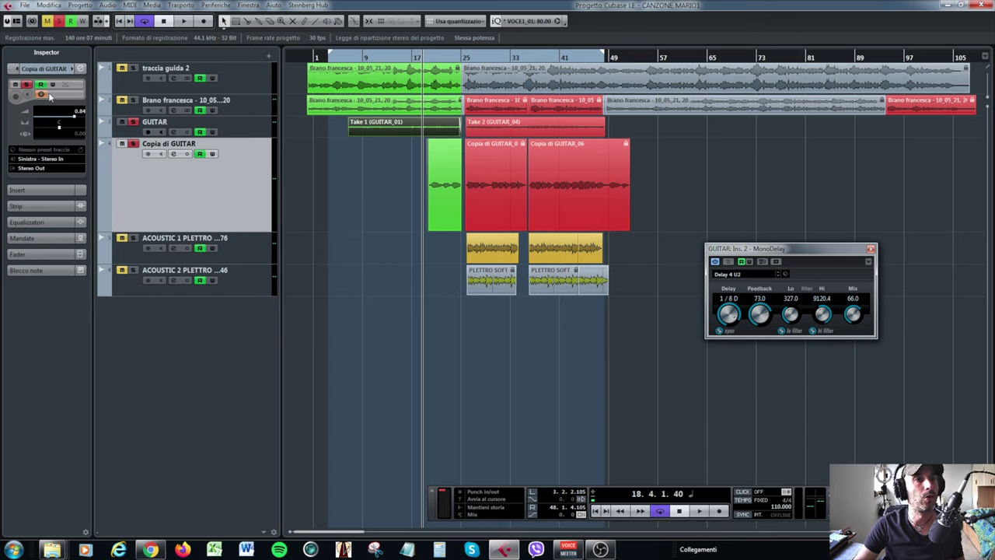
left_click(42, 95)
left_click(434, 291)
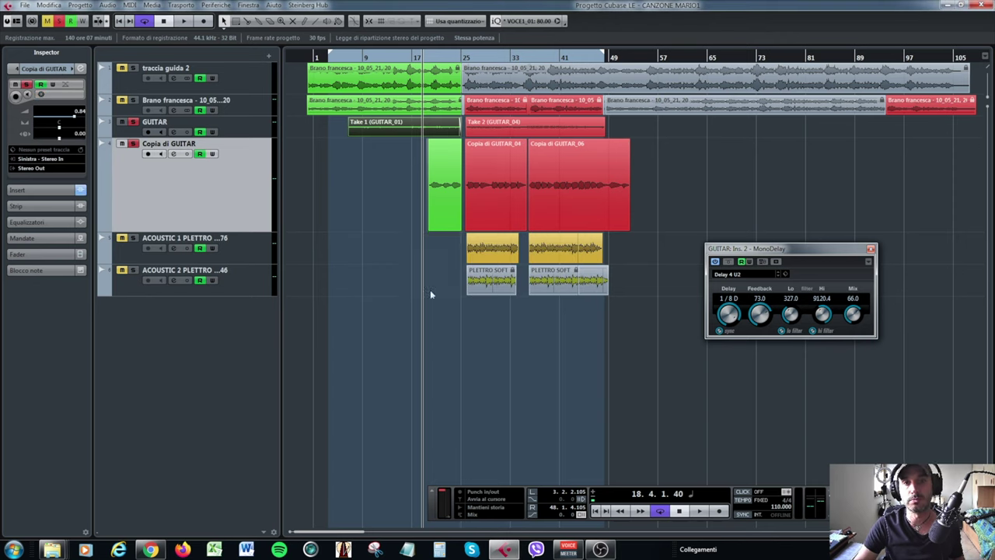
Step: Play back the Copia di GUITAR takes from the first one into Copia di GUITAR_04, and close the MonoDelay window
key("space")
left_click(426, 58)
key("h")
key("h")
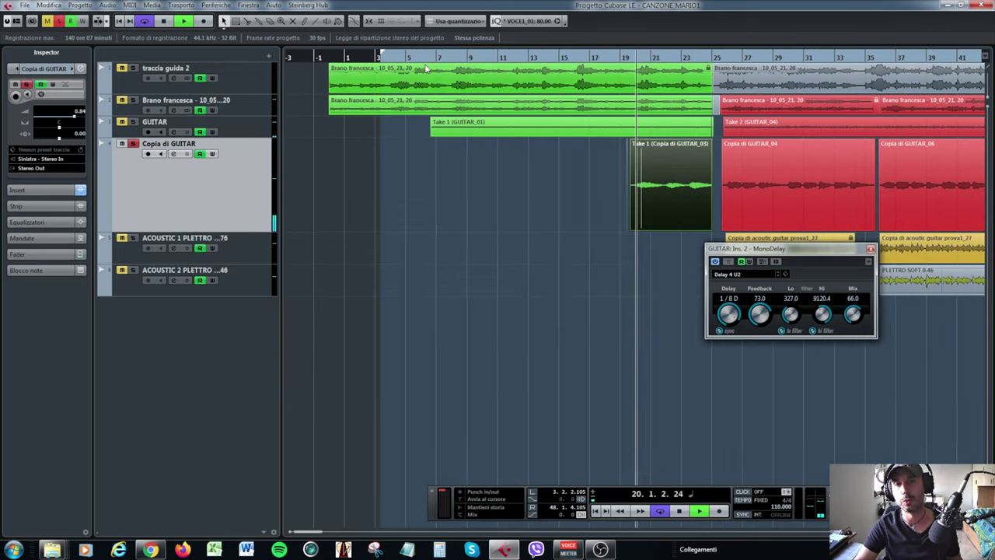
left_click(870, 249)
left_click(785, 202)
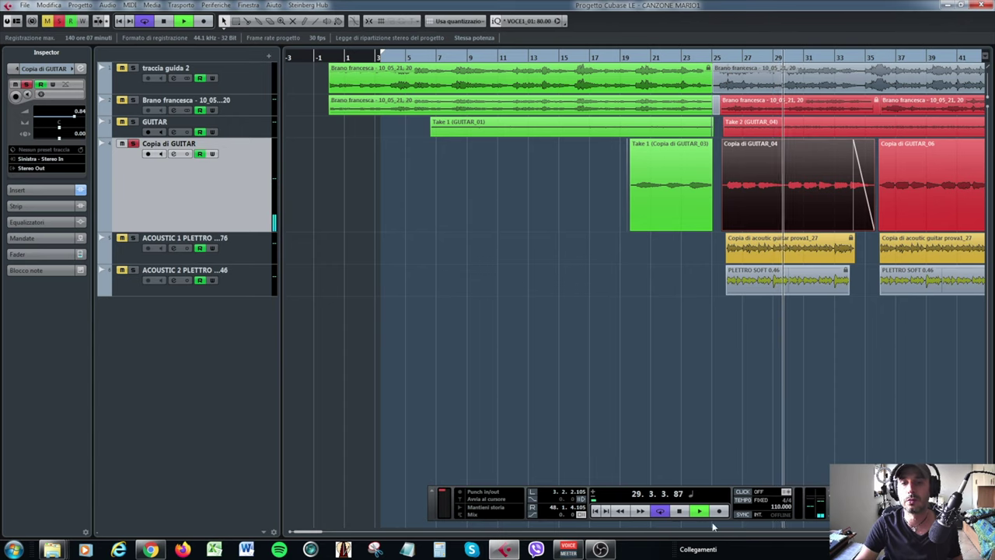
key("g")
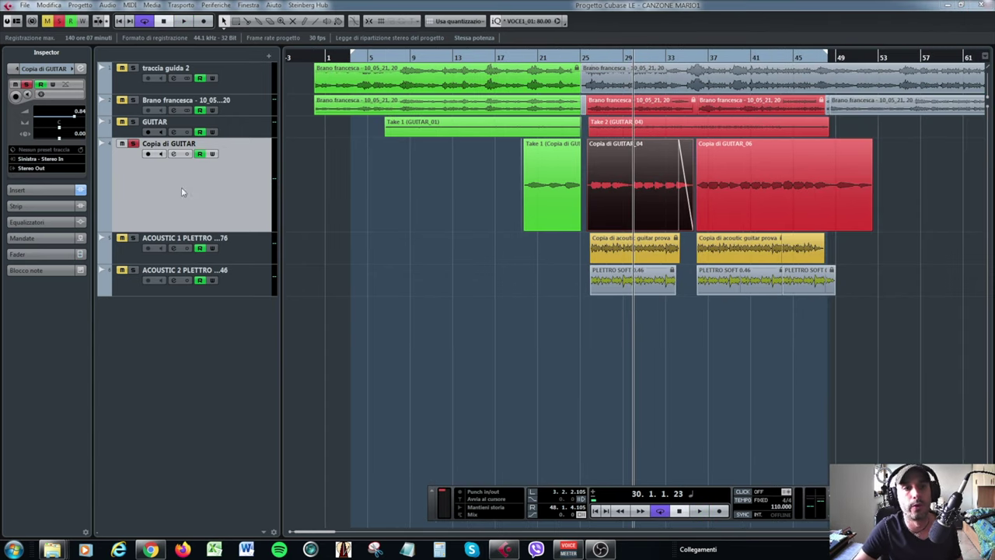
Step: Examine the insert effects on the Copia di GUITAR track, AmpliTube 4 and MonoDelay
left_click(38, 191)
mouse_move(44, 137)
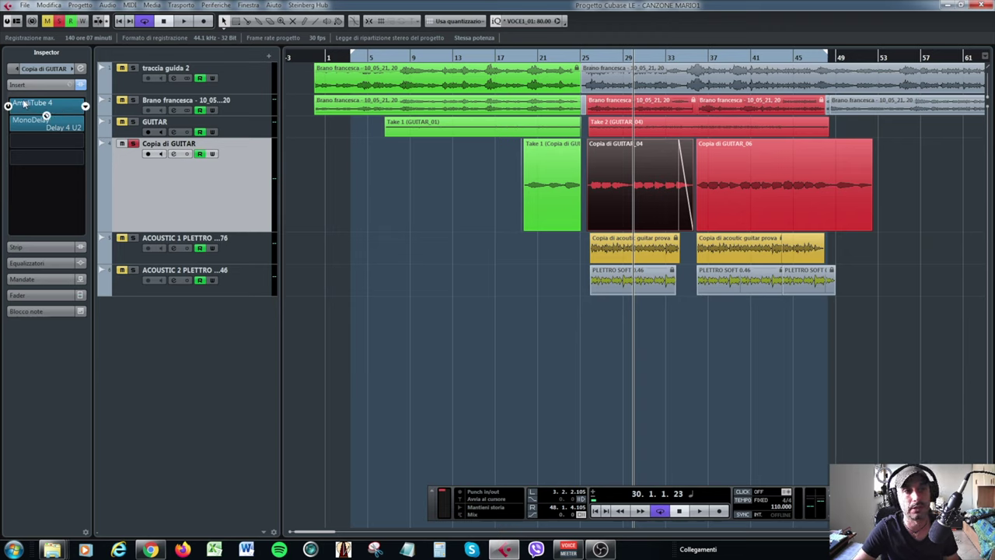
mouse_move(55, 110)
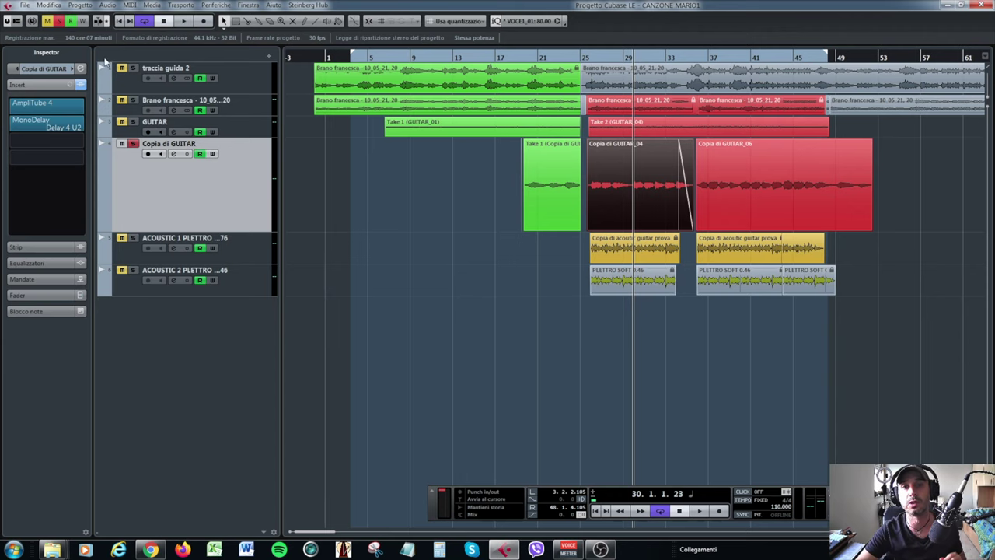
left_click(519, 61)
left_click_drag(530, 62, 535, 73)
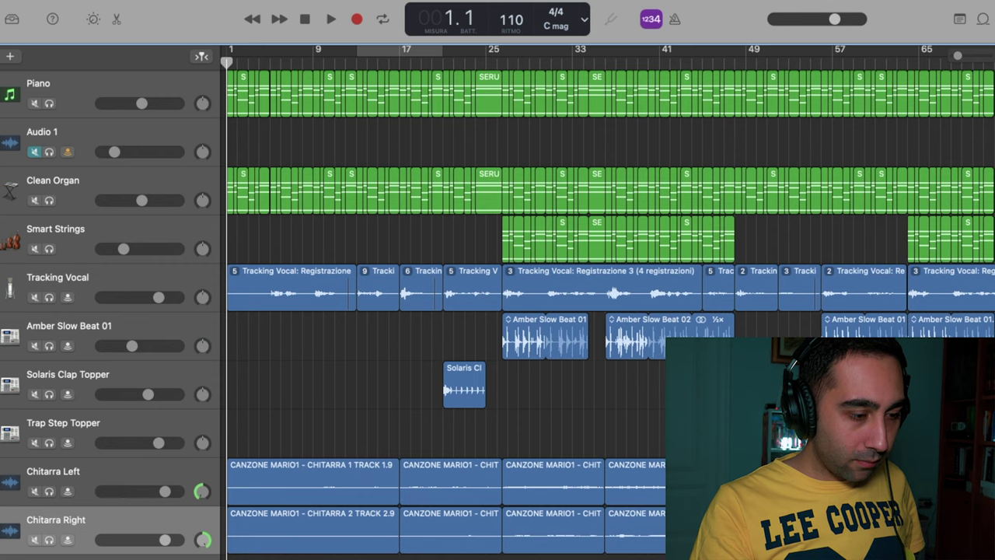
Step: In the GarageBand project, play the song from bar 1 and slightly raise the Chitarra Left and Chitarra Right track volumes
key("space")
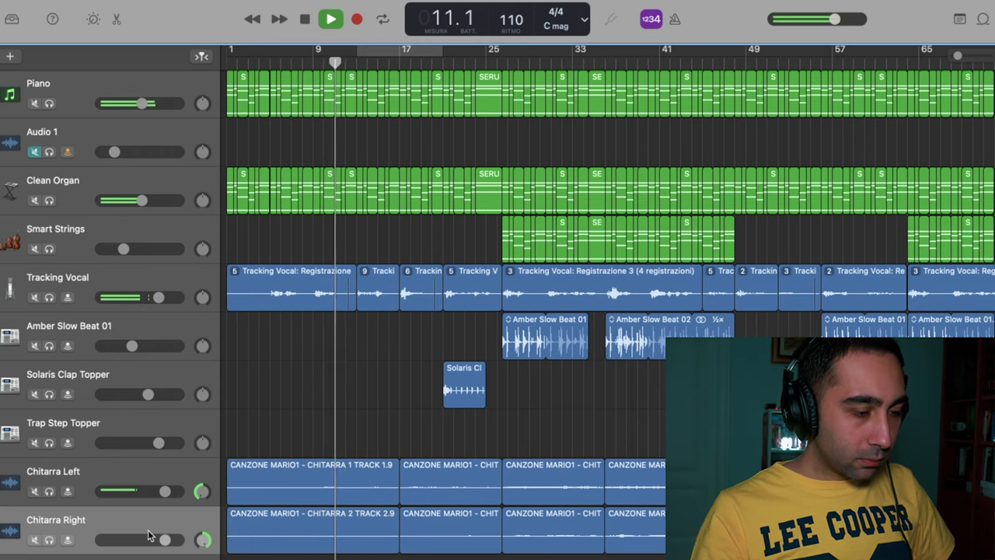
left_click_drag(165, 540, 167, 539)
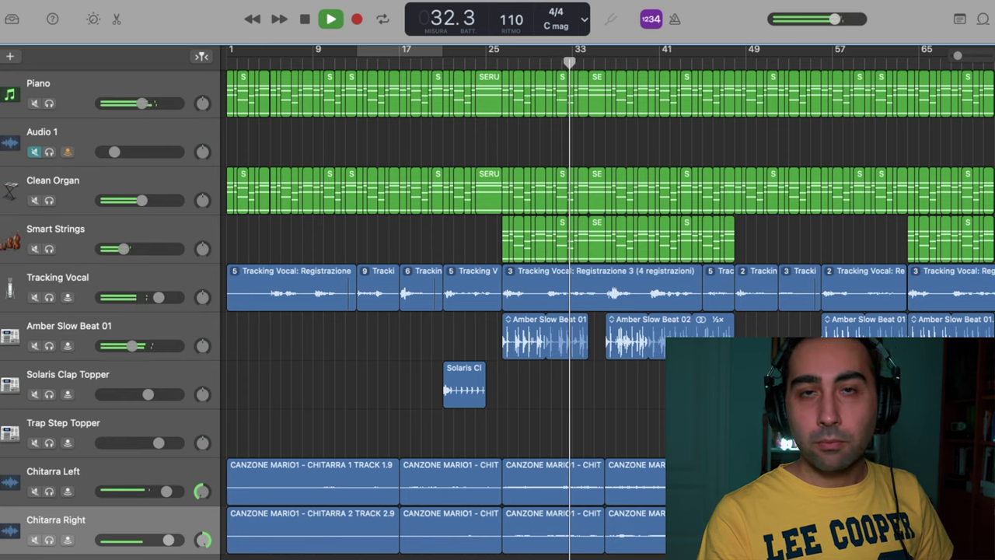
key("space")
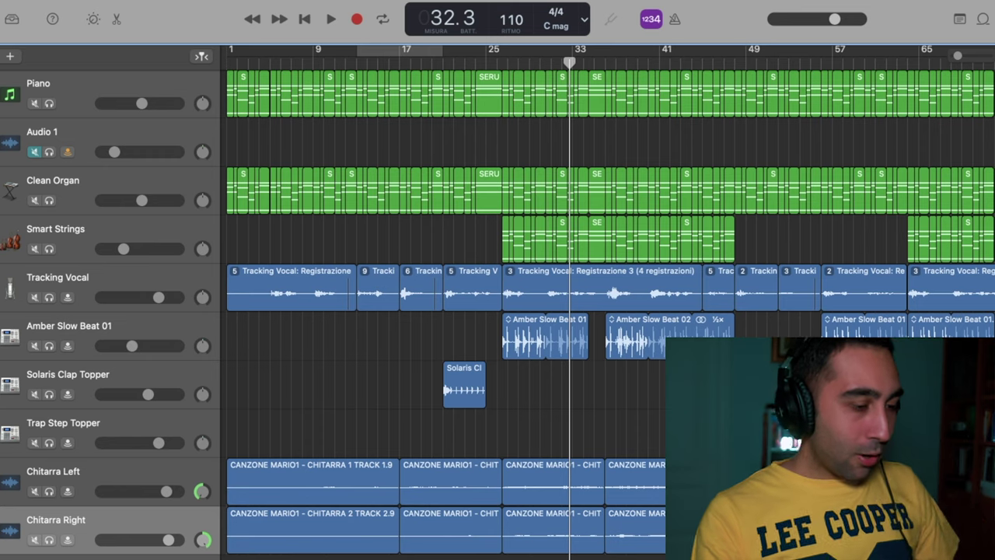
Step: Solo the Piano track to listen to it from bar 1, and turn its solo off again
left_click(101, 95)
left_click(226, 55)
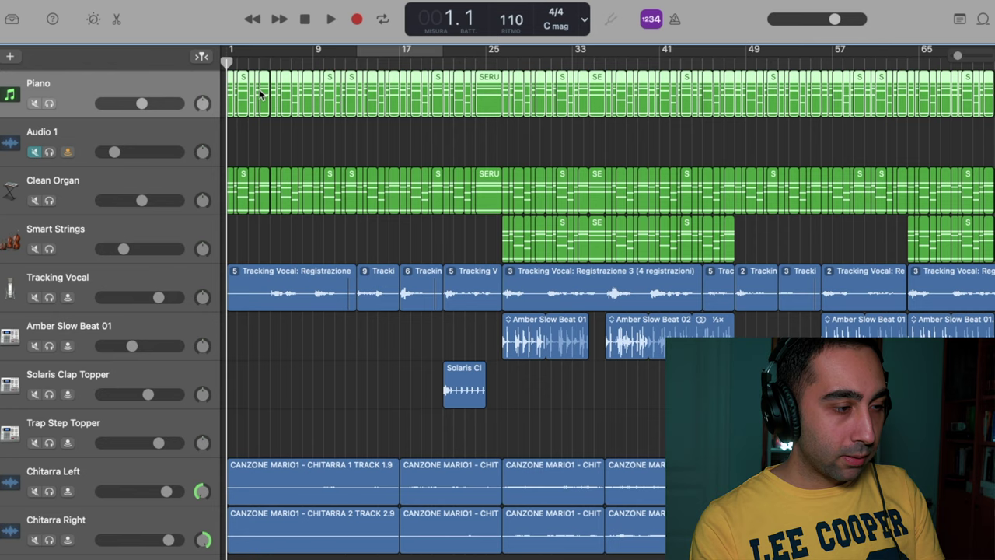
left_click(50, 104)
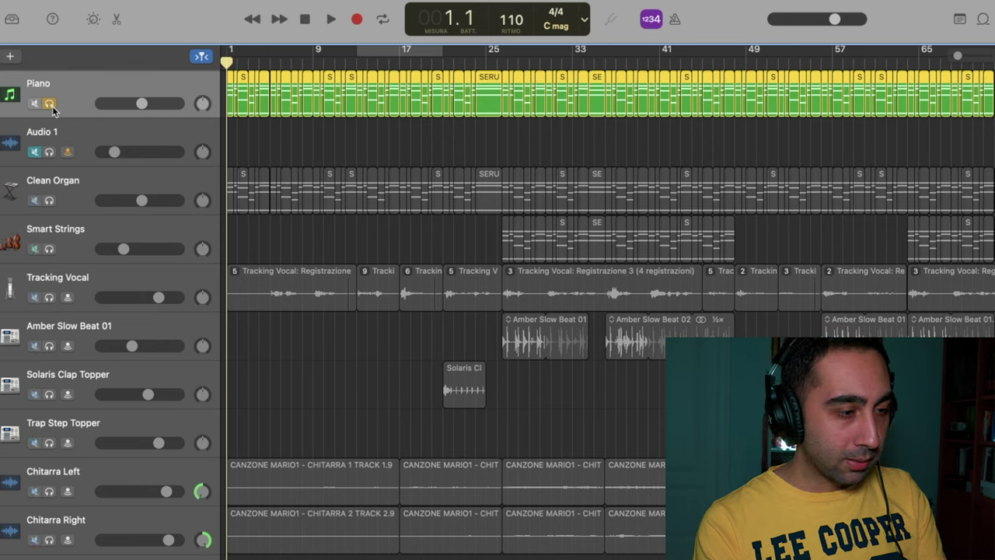
key("space")
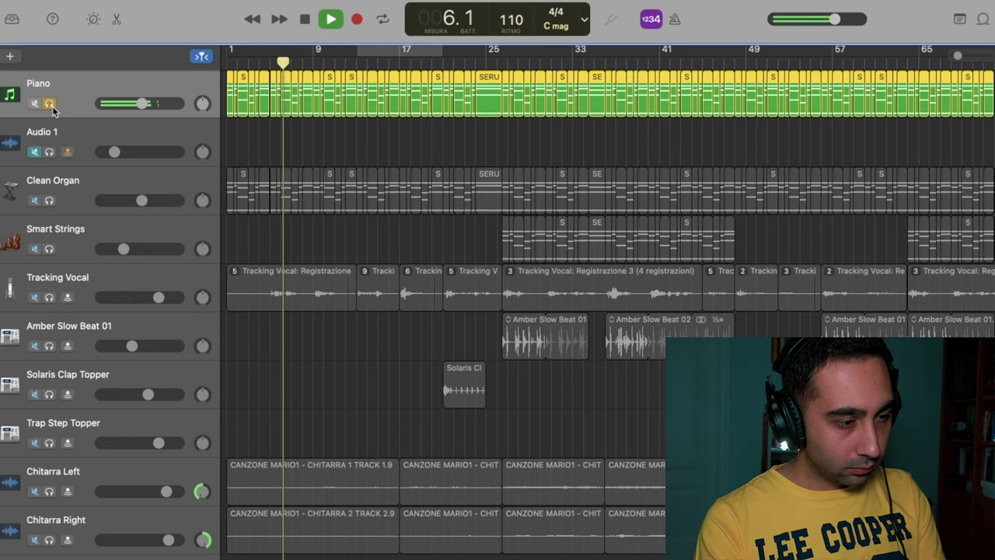
key("space")
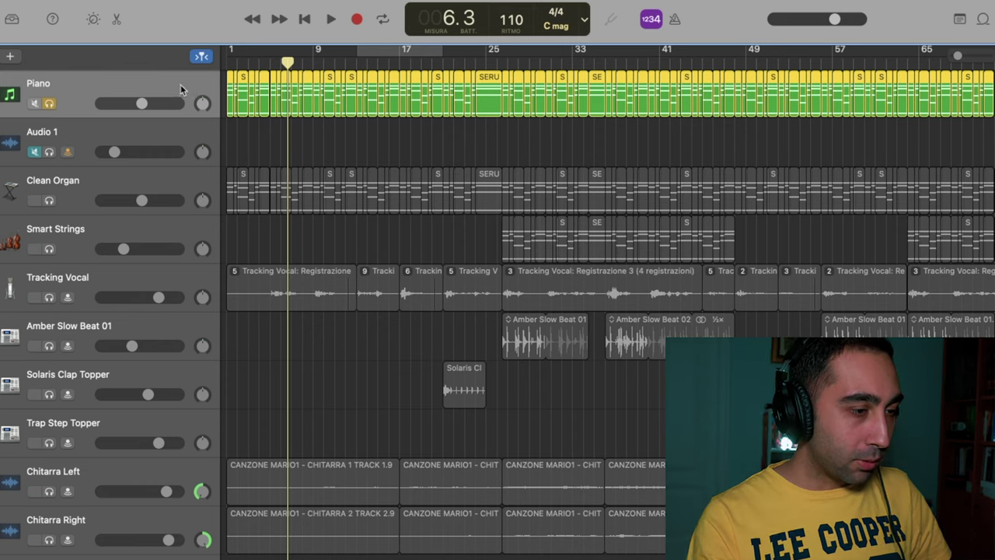
left_click(270, 66)
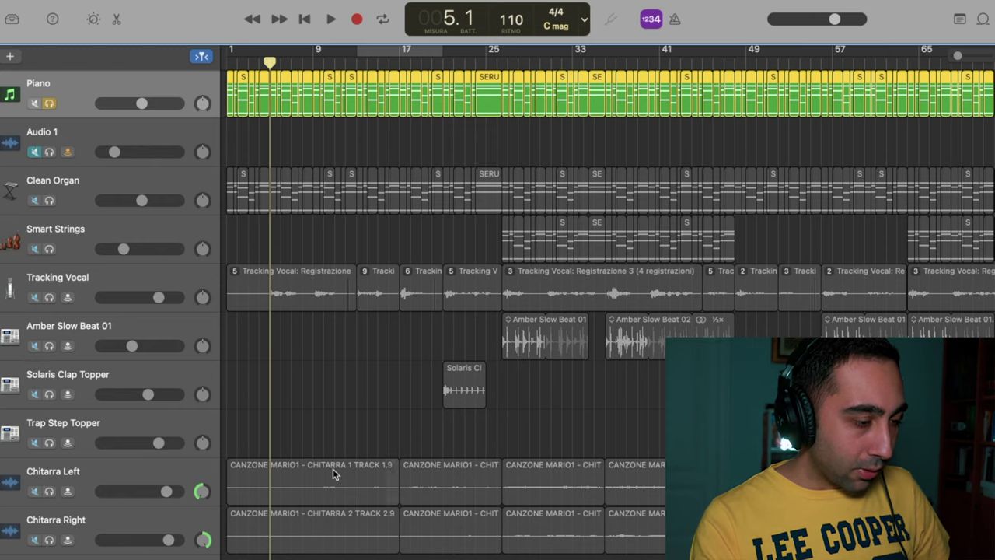
left_click(49, 105)
Step: Listen to the Solaris Clap Topper region from bar 21, and place the playhead at the start of the first Amber Slow Beat 01 region
left_click(465, 383)
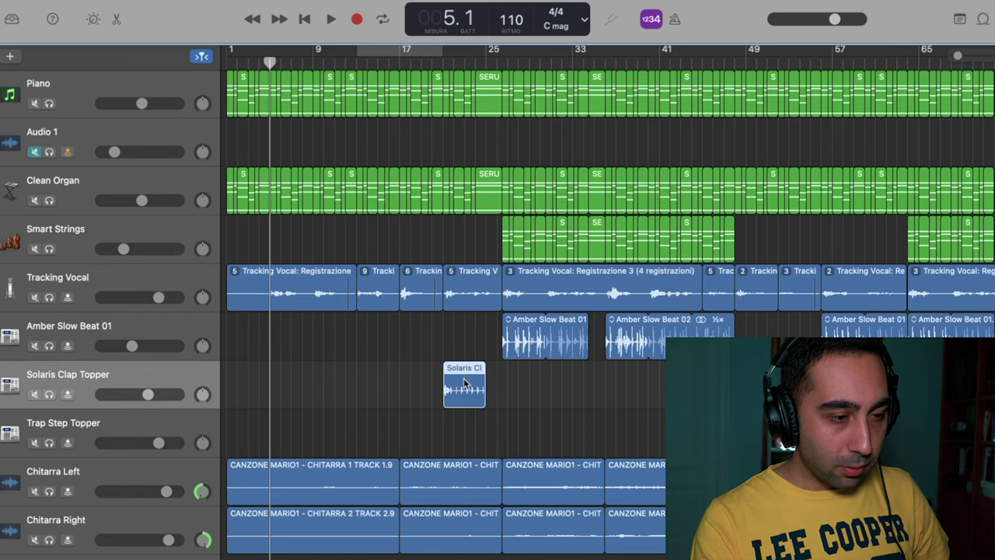
left_click(455, 63)
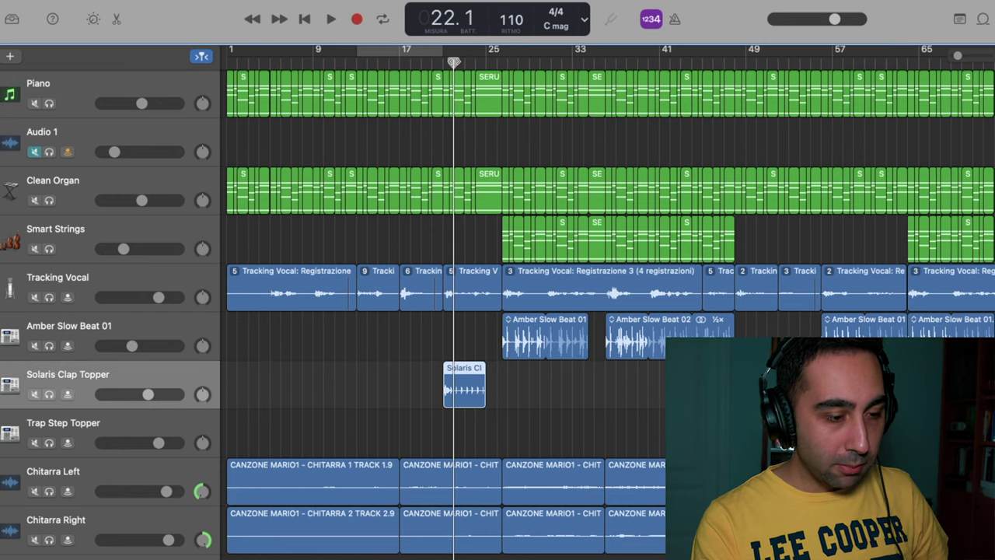
left_click_drag(454, 63, 444, 61)
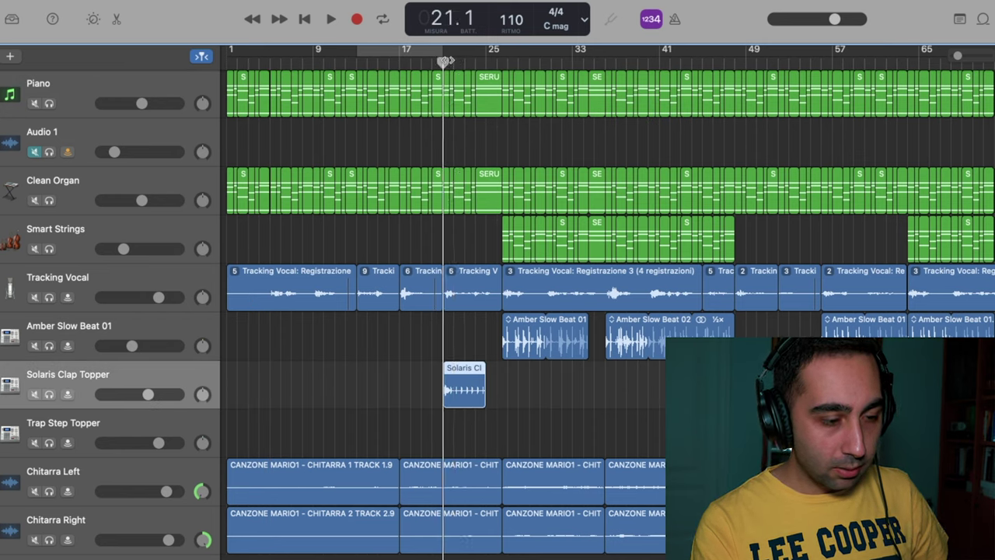
key("space")
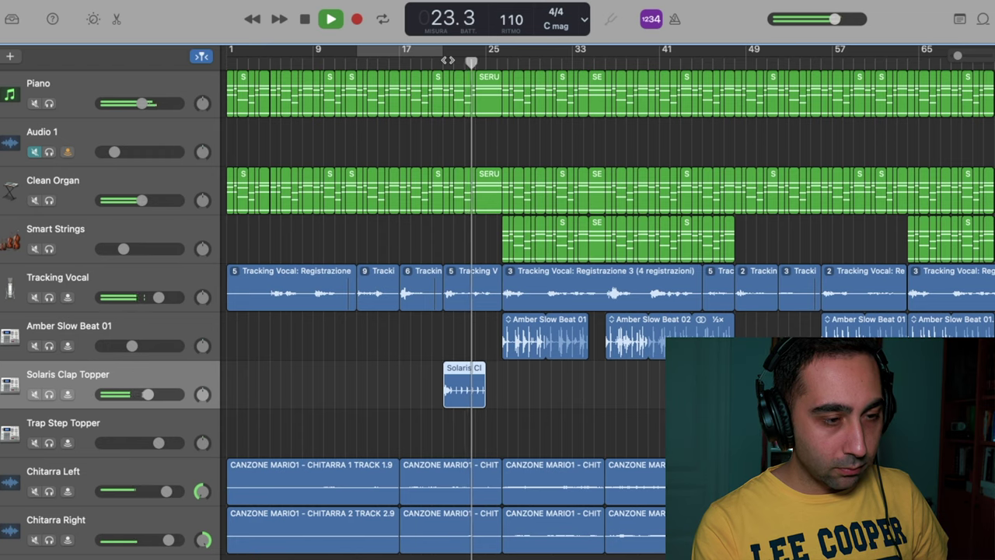
key("space")
left_click(505, 63)
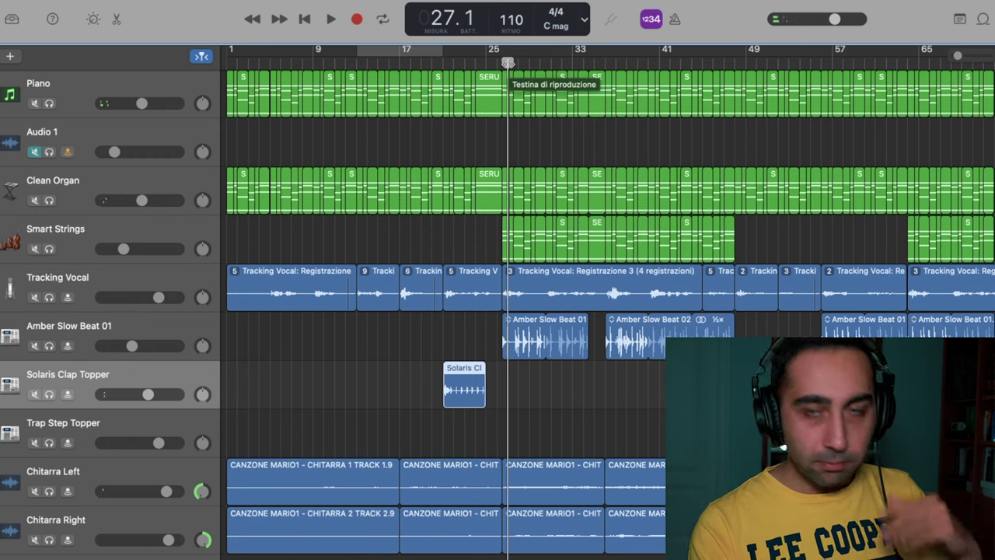
left_click_drag(507, 63, 503, 63)
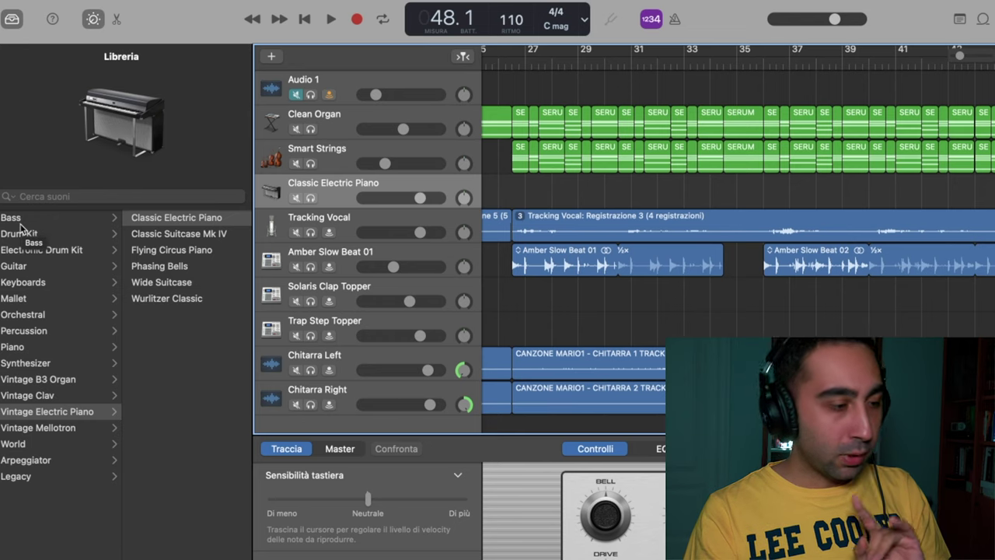
Step: Assign the Fingerstyle Bass sound from the Bass category to the Classic Electric Piano track
left_click(21, 221)
left_click(176, 220)
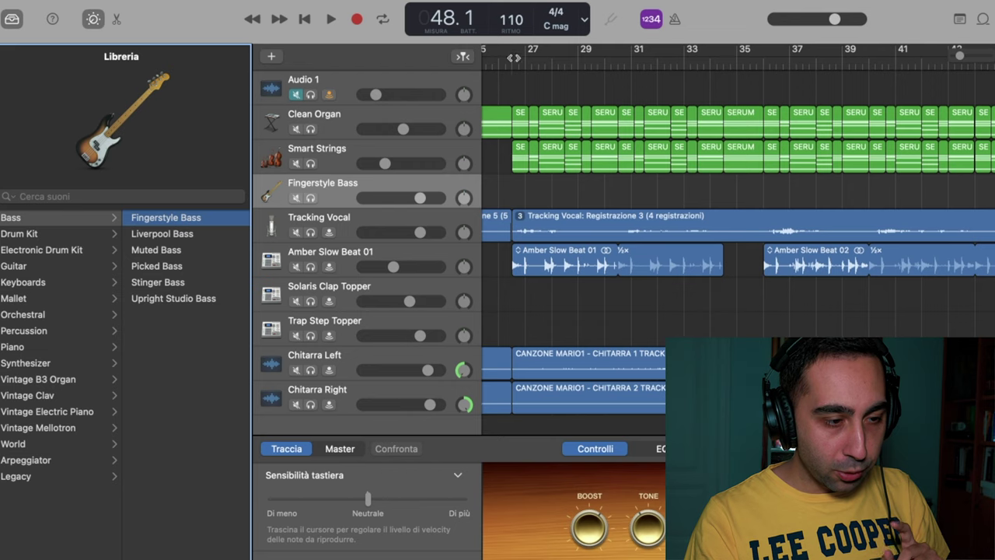
Step: Paste the copied chord regions onto the Fingerstyle Bass track, starting at bar 26.3
left_click(513, 57)
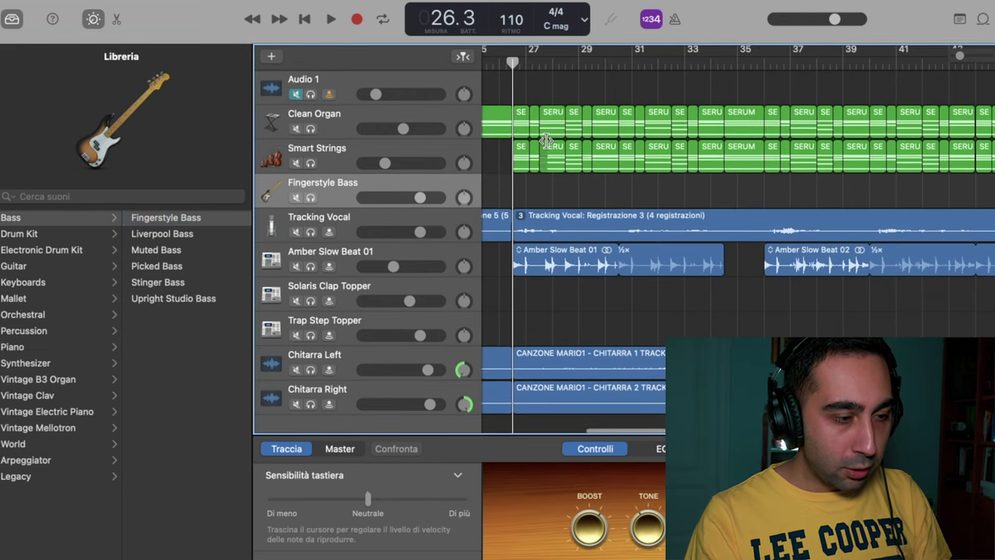
scroll(546, 132, "left", 2)
scroll(546, 133, "down", 1)
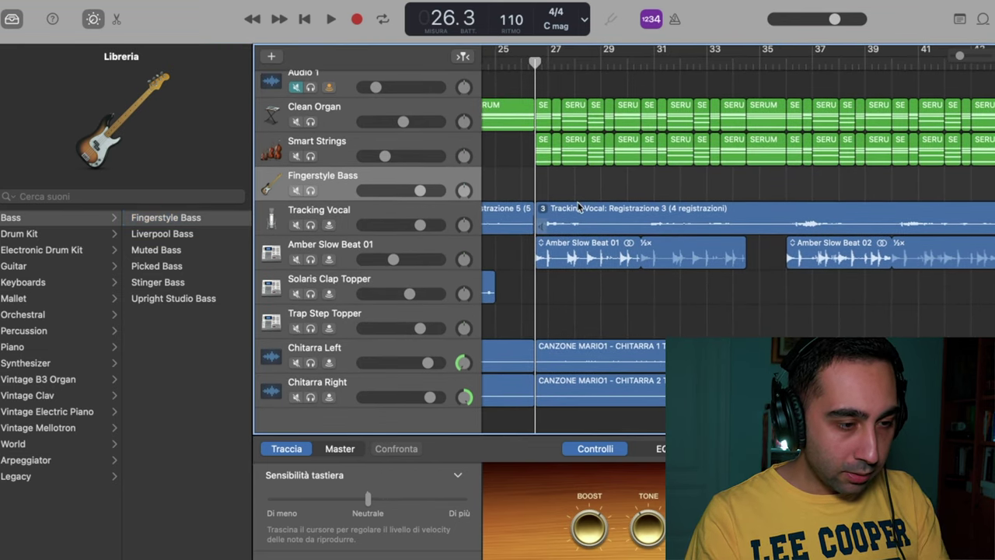
key("super+v")
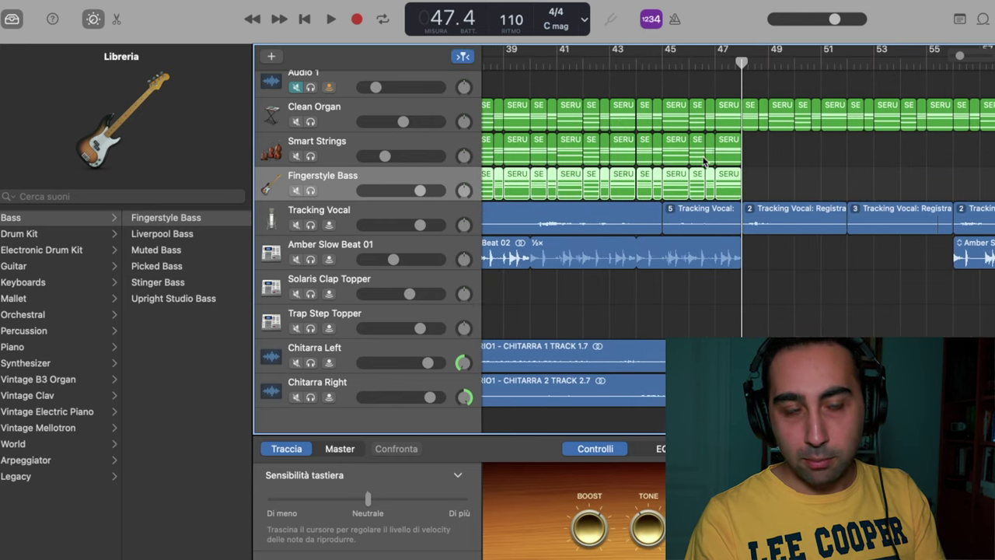
scroll(741, 111, "left", 10)
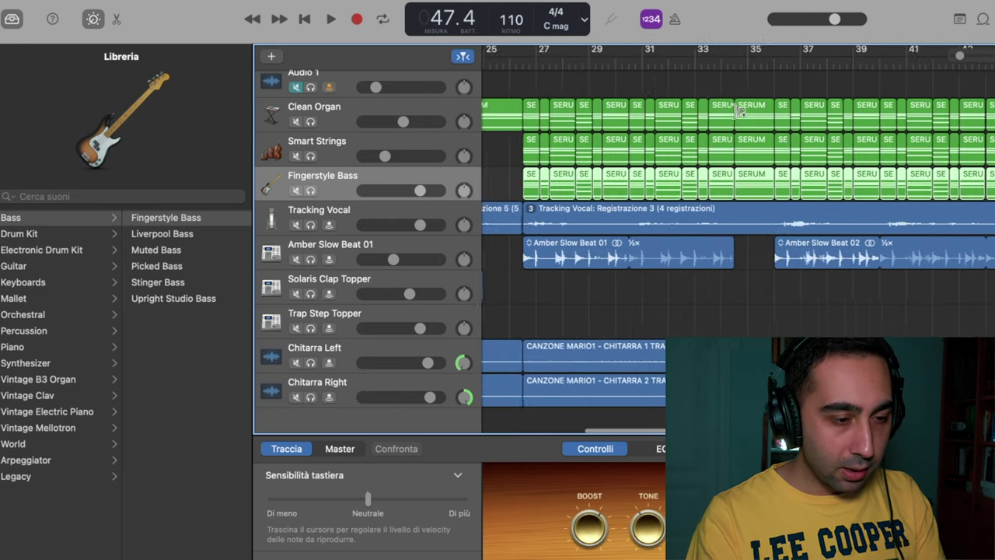
Step: Open the pasted bass regions in the piano roll and enlarge the editor to show all their notes
double_click(573, 190)
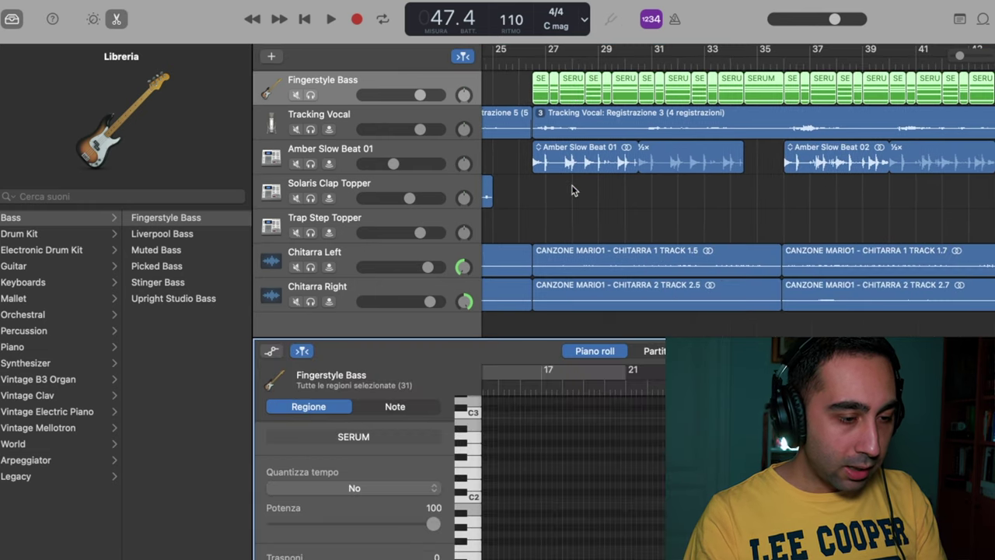
left_click_drag(525, 337, 525, 86)
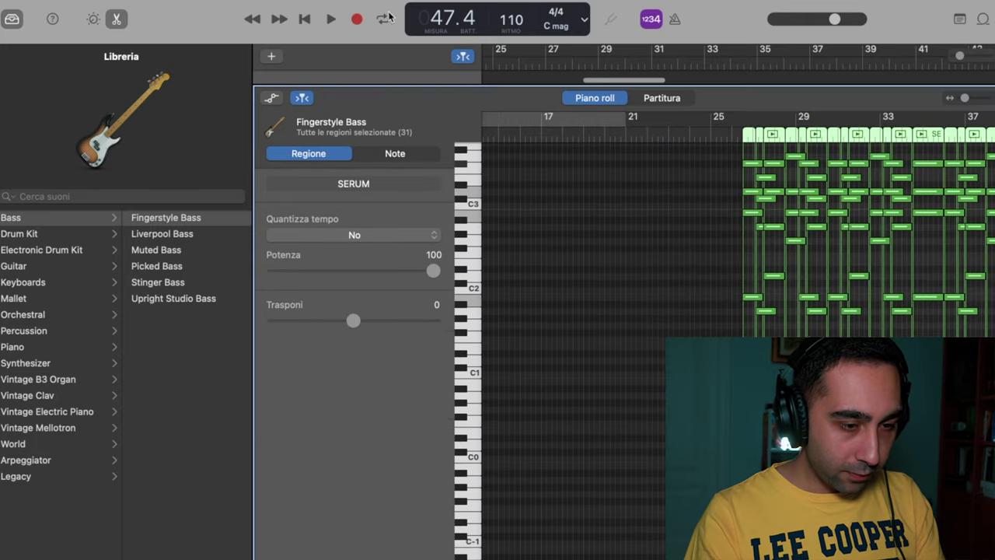
scroll(491, 187, "right", 5)
scroll(491, 187, "right", 3)
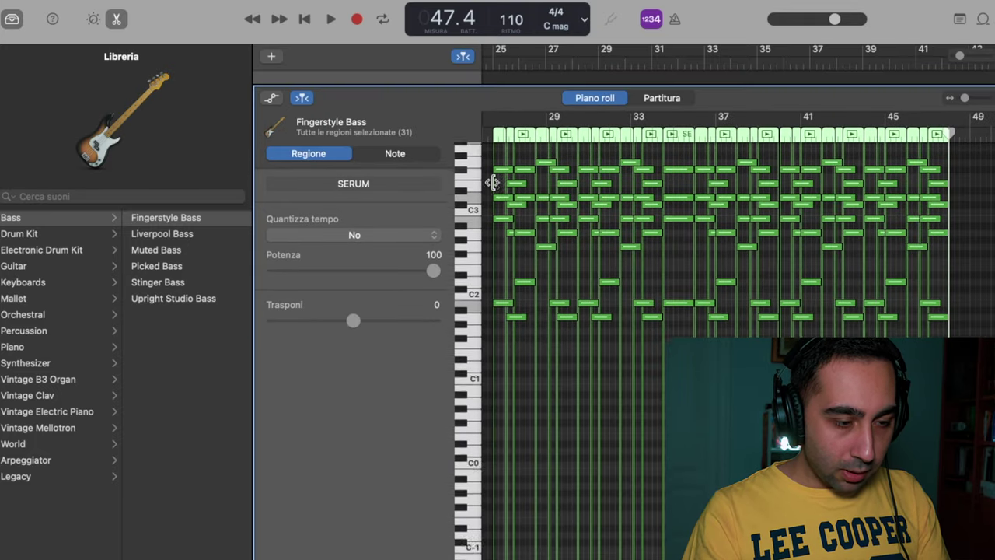
Step: Delete the upper chord notes in all pasted bass regions, keeping only the lowest note of each chord
right_click(496, 186)
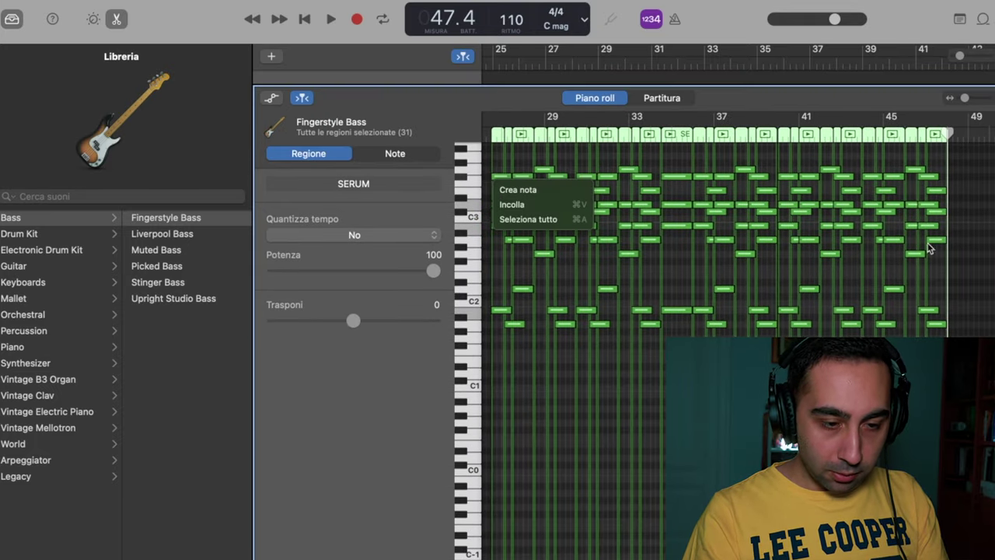
left_click(954, 243)
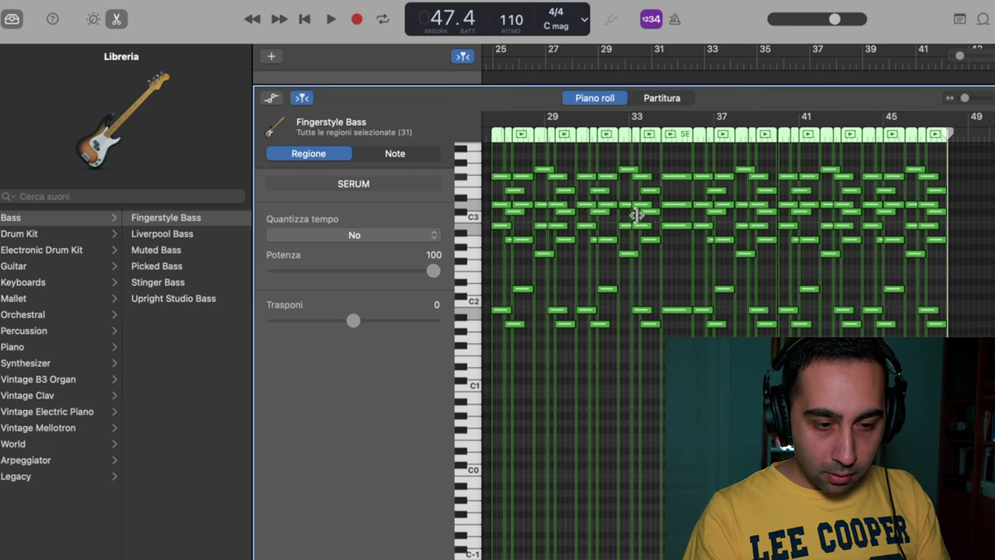
left_click_drag(961, 248, 633, 111)
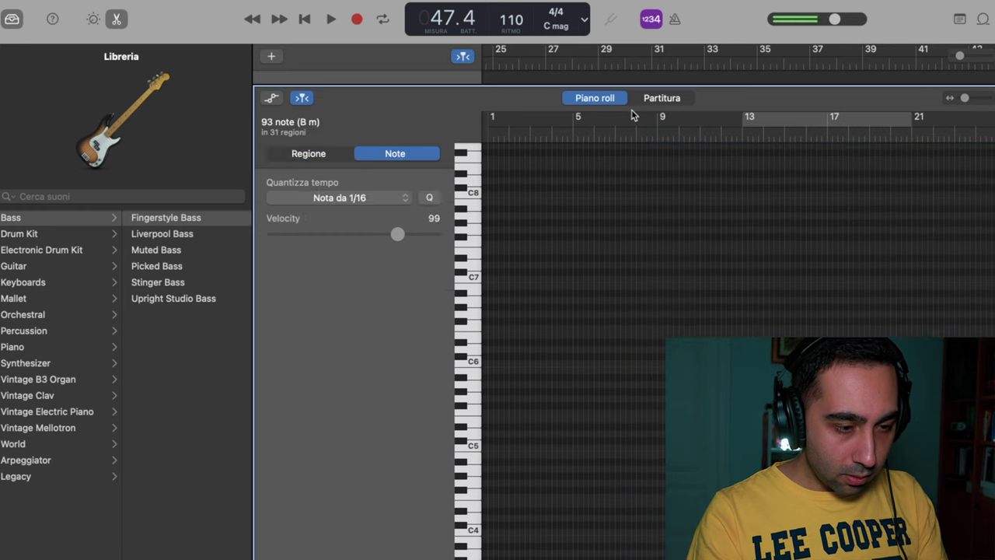
scroll(662, 172, "right", 5)
scroll(661, 311, "right", 5)
scroll(660, 311, "down", 10)
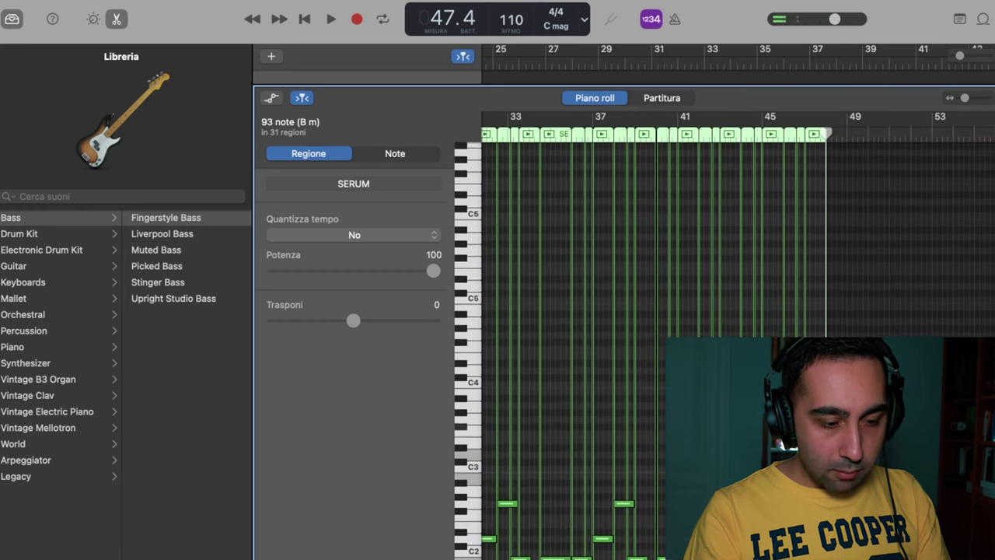
scroll(594, 175, "left", 2)
scroll(594, 175, "down", 1)
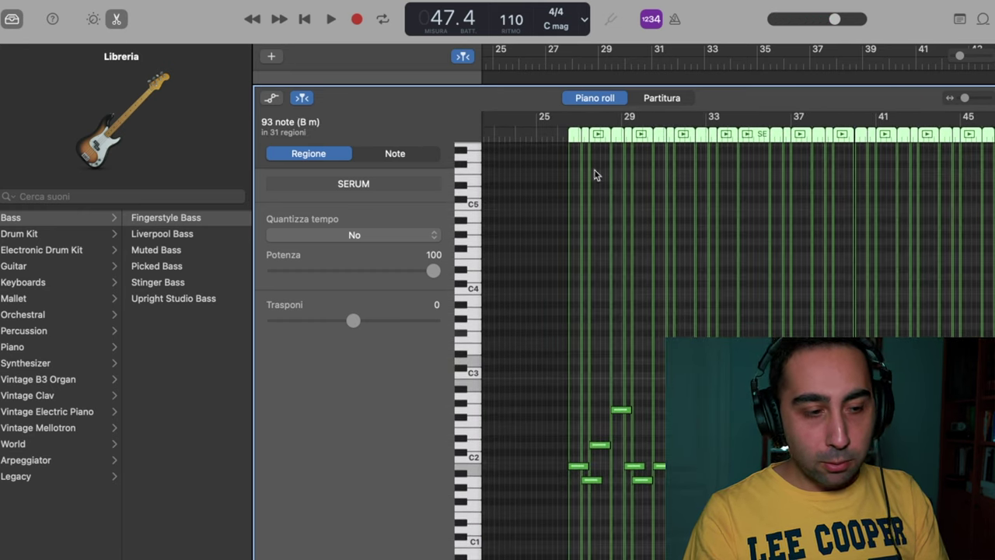
Step: Select the remaining bass notes, listen to them soloed from bar 26, and close the editor to play the full arrangement from bar 26.3
left_click(560, 137)
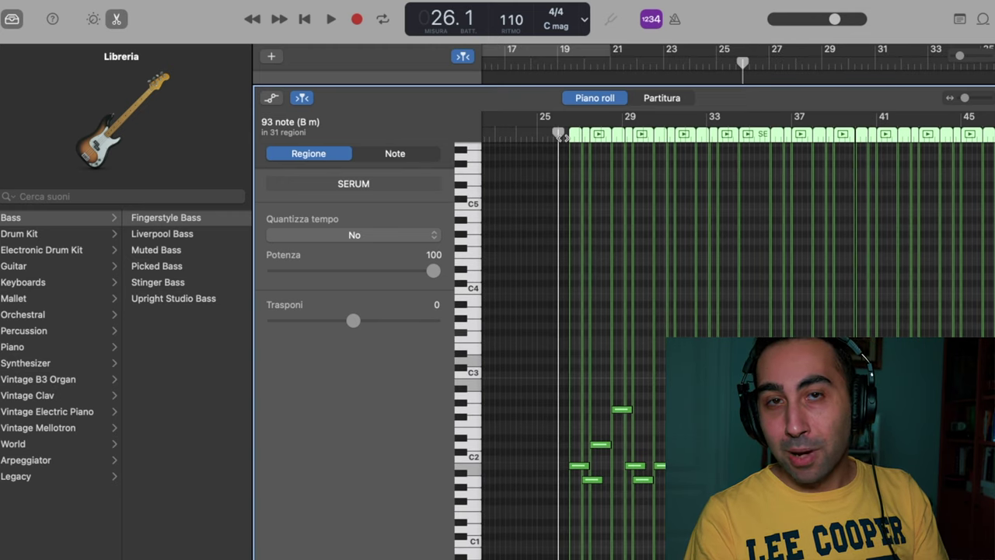
key("super+a")
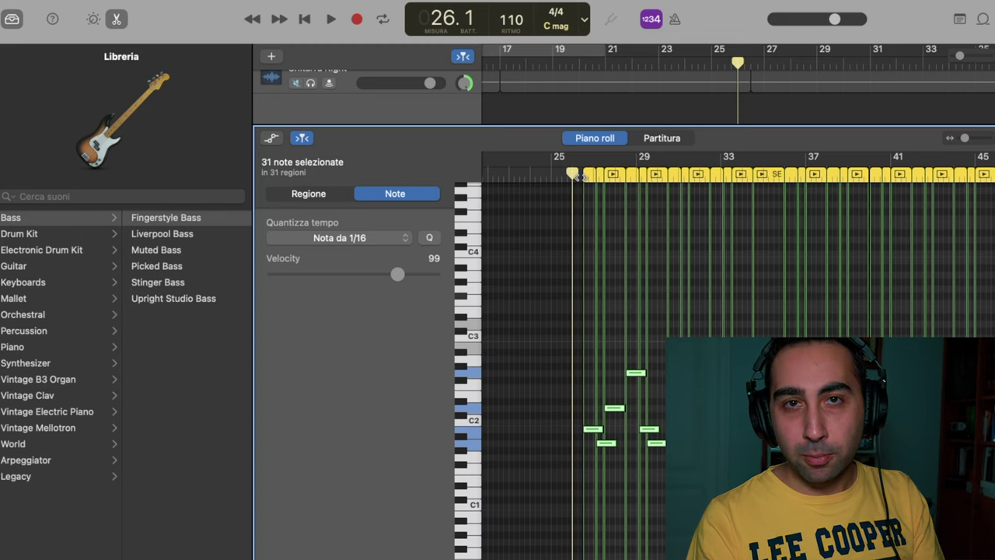
key("space")
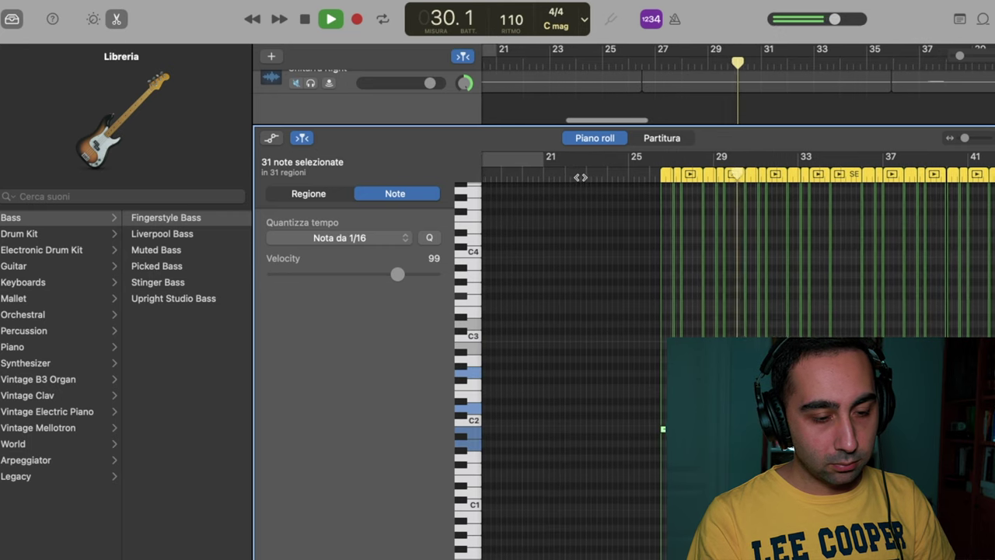
key("space")
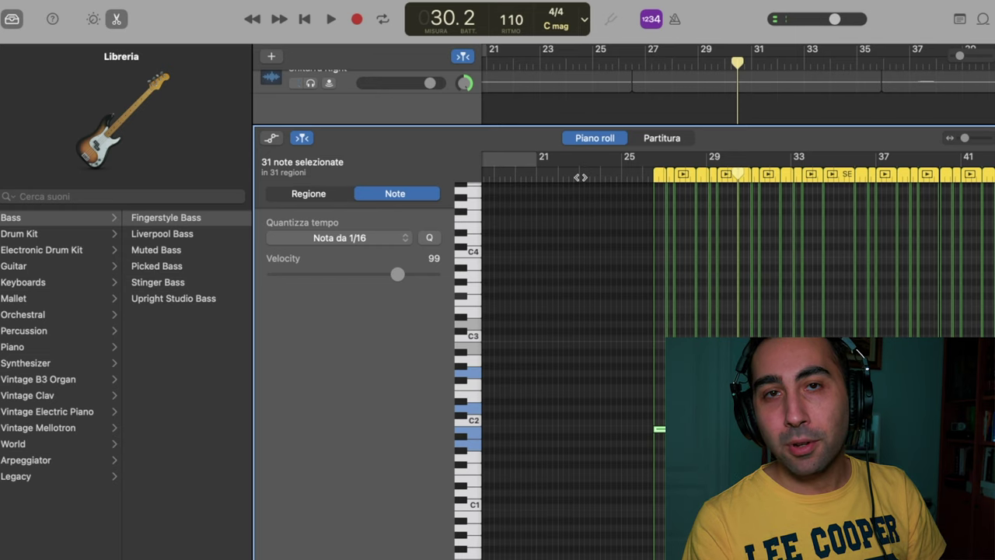
key("e")
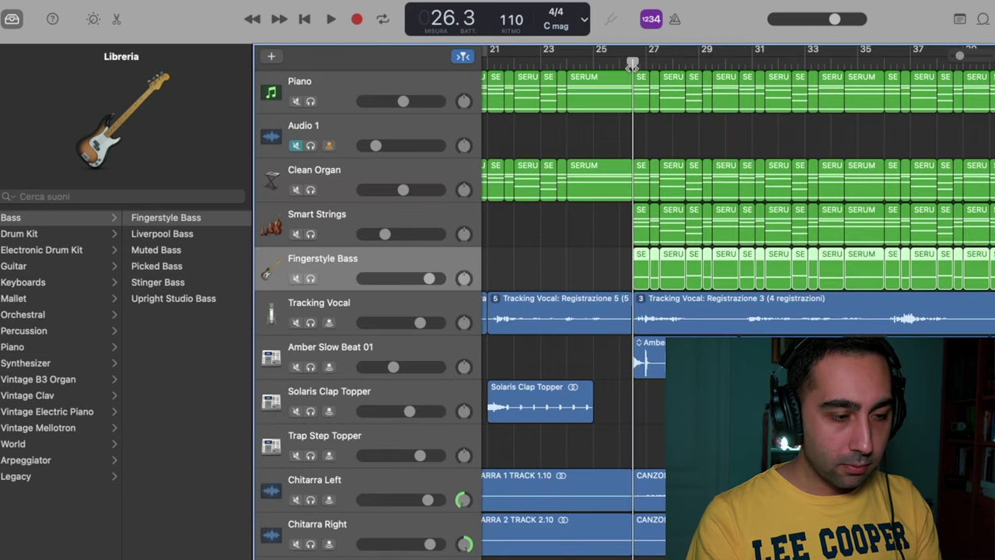
key("space")
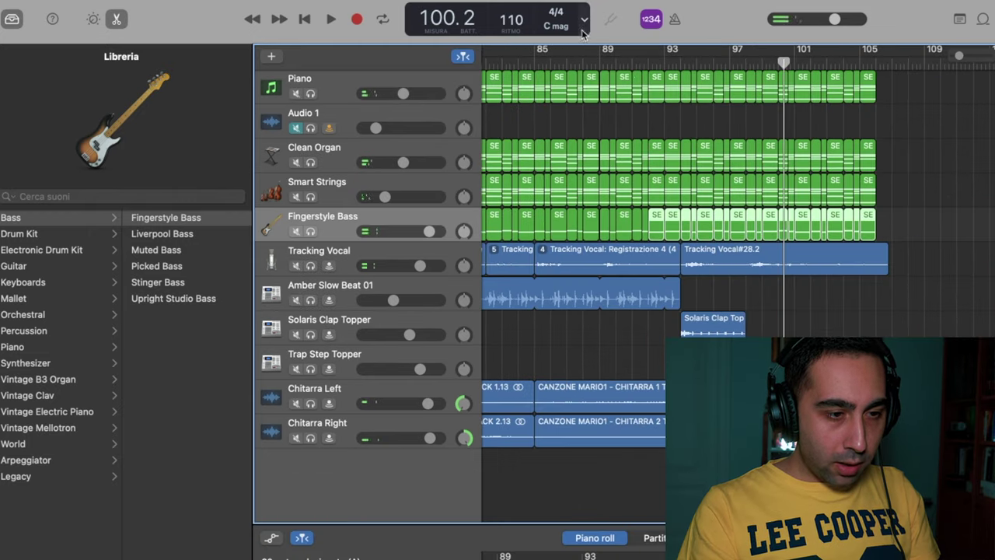
Step: Play the ending from bar 94 and solo the Piano track to hear its part on its own
left_click(661, 66)
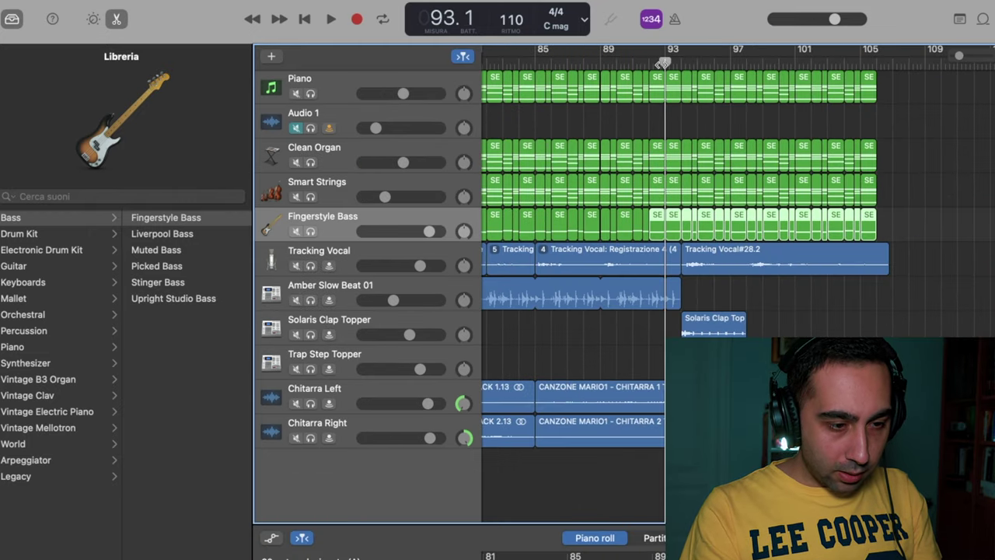
scroll(708, 224, "left", 2)
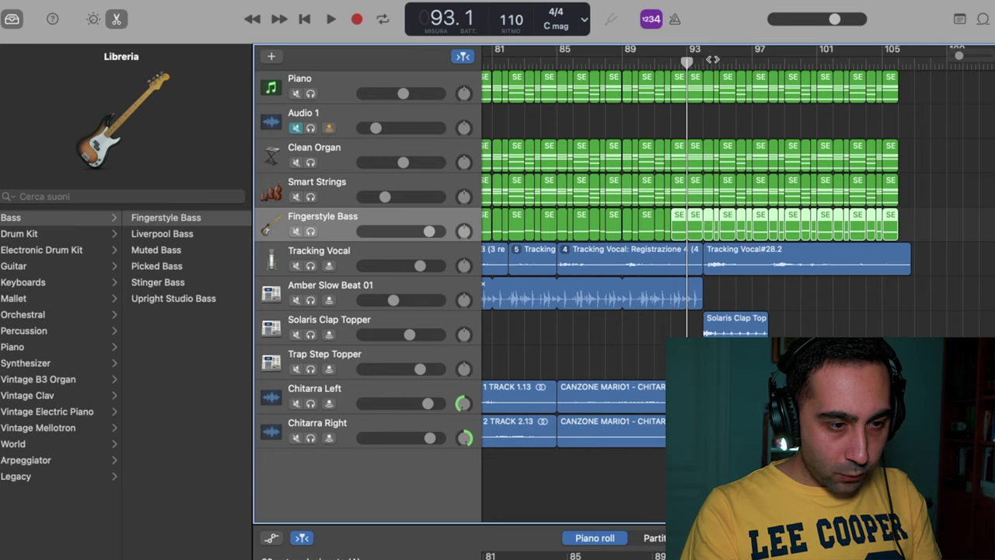
left_click_drag(700, 62, 703, 63)
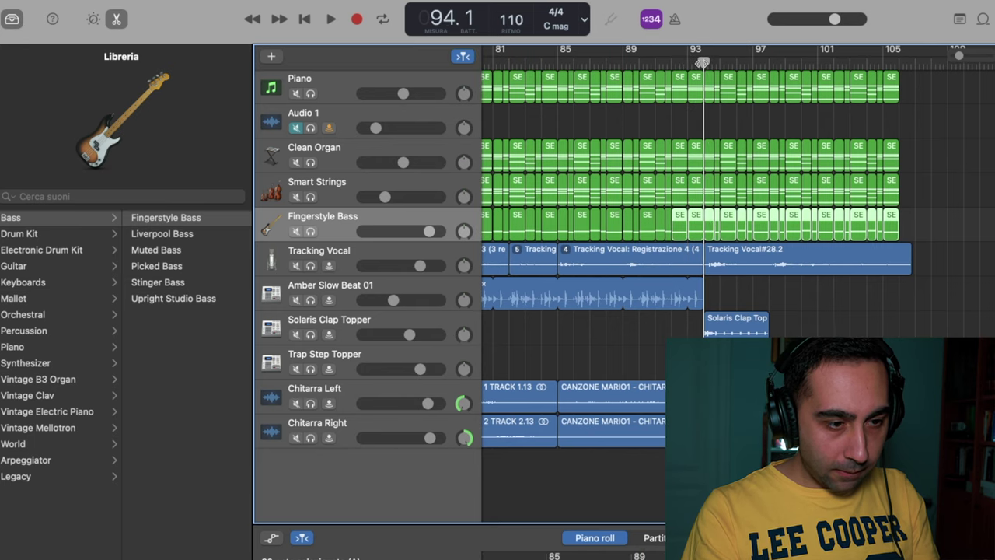
key("space")
scroll(544, 156, "left", 2)
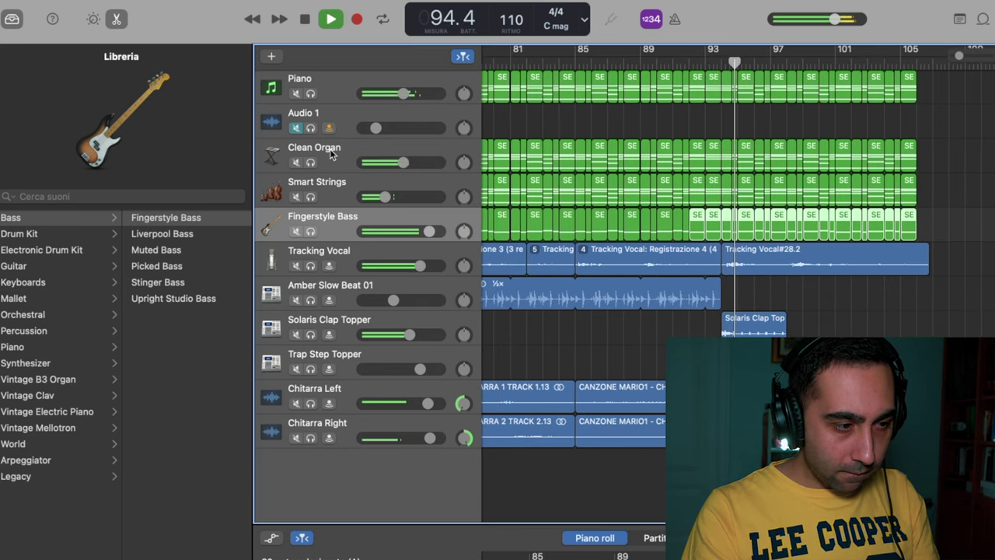
left_click(311, 94)
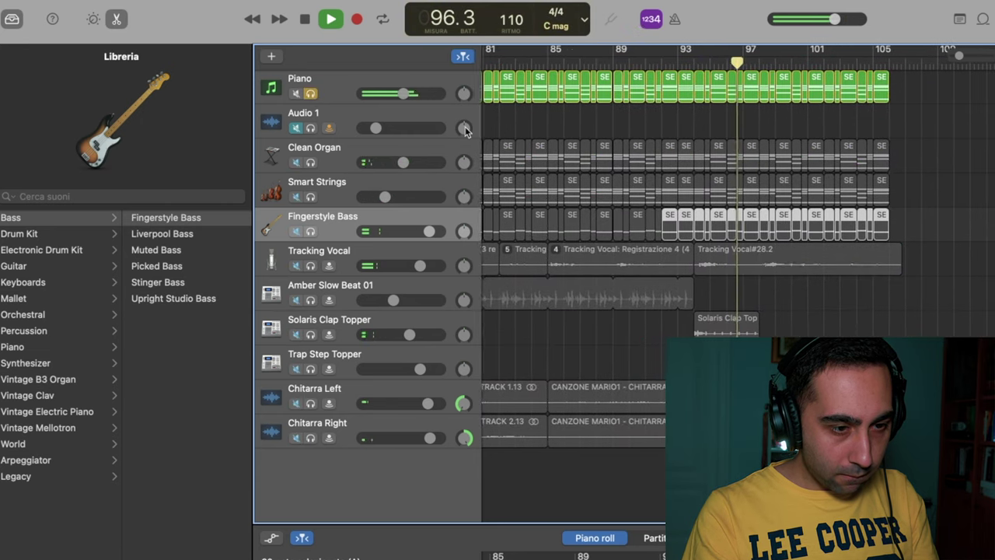
key("space")
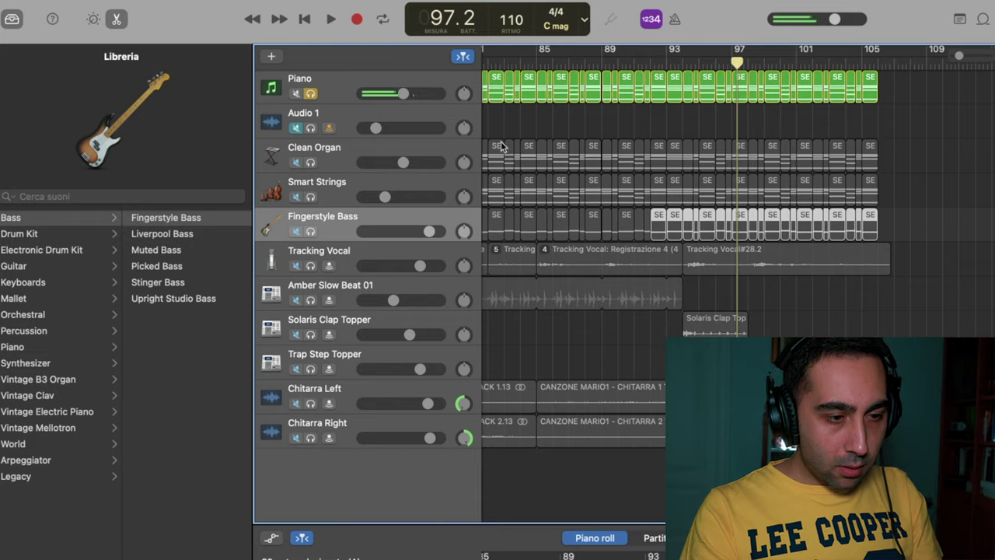
Step: Copy the Piano regions of the first four bars and paste them over the end of the track at bar 102
scroll(505, 136, "left", 20)
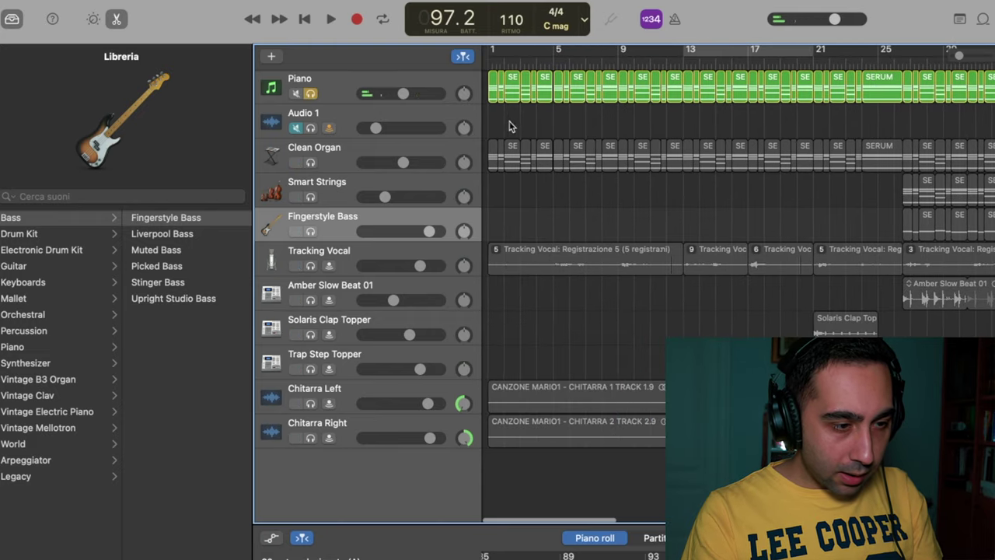
left_click_drag(502, 112, 548, 94)
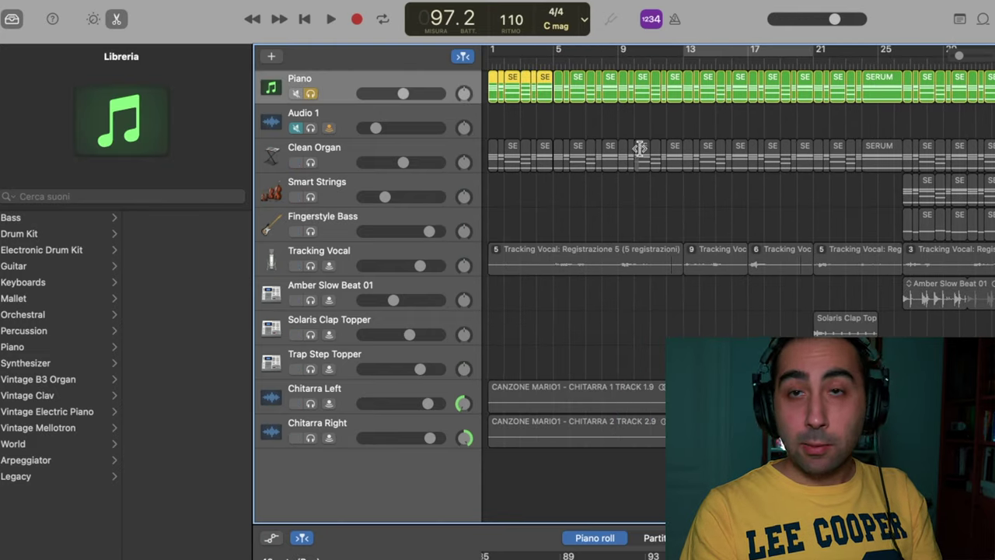
scroll(639, 148, "right", 20)
scroll(639, 151, "left", 3)
Step: Play from bar 92 and turn off the Piano solo to hear the transition into the ending with all tracks
left_click(522, 63)
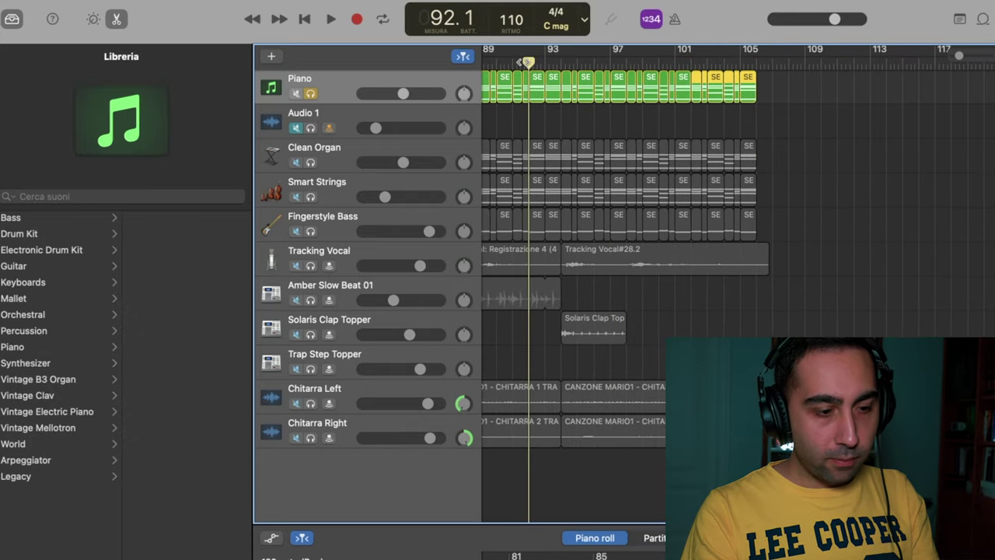
key("space")
left_click(310, 93)
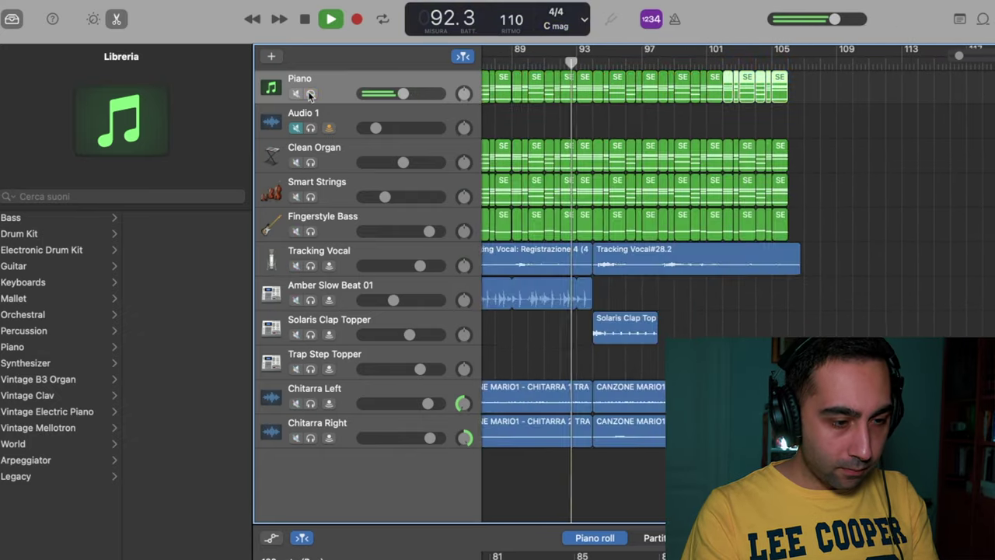
scroll(311, 93, "left", 3)
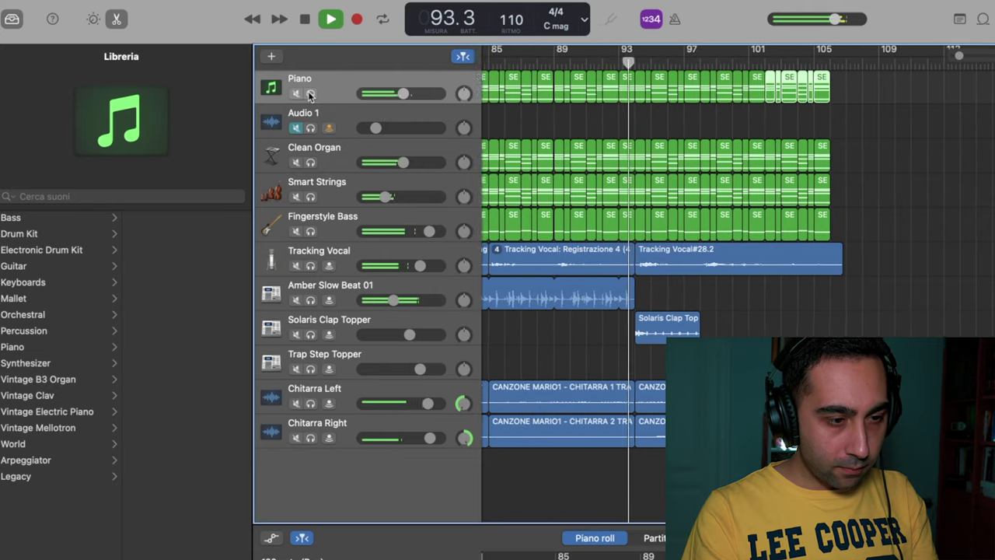
scroll(310, 94, "left", 3)
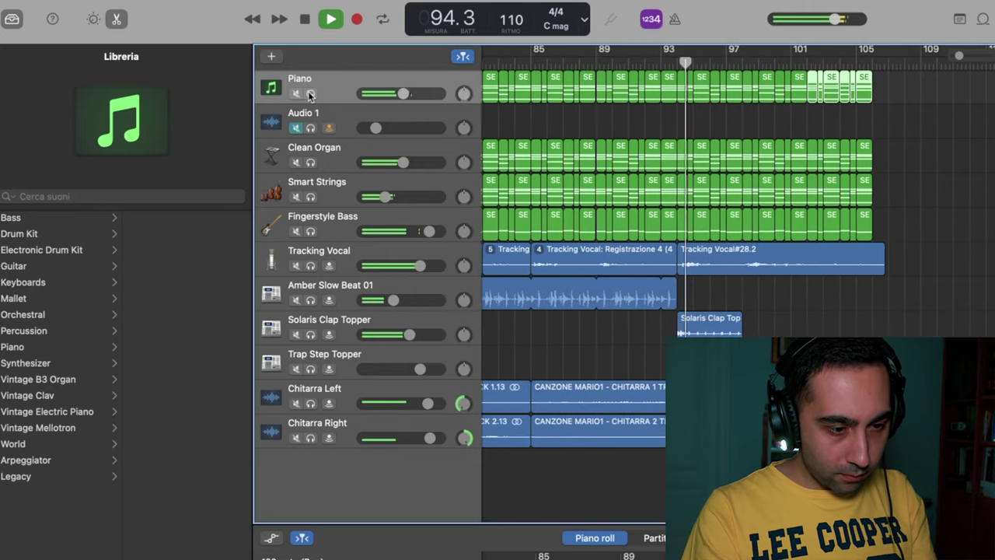
scroll(310, 93, "left", 2)
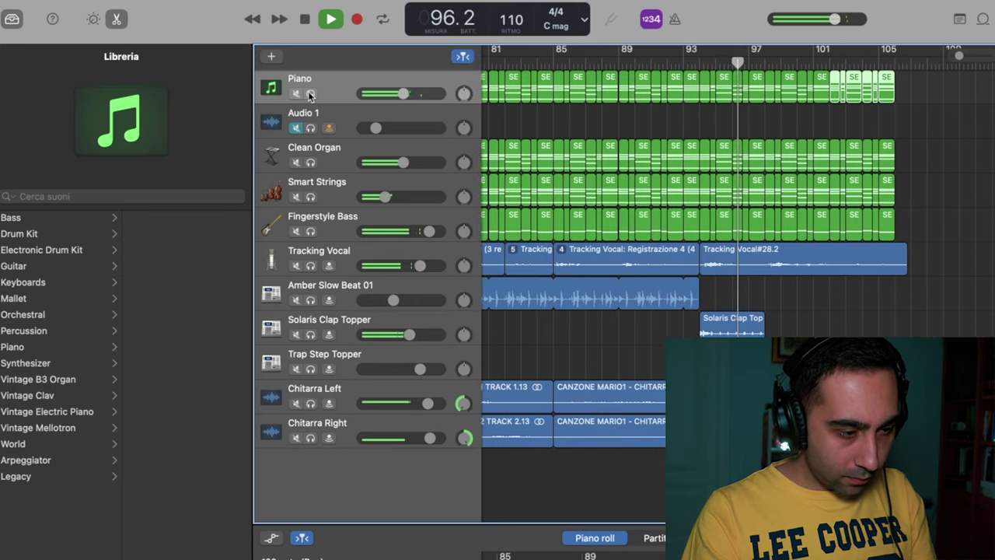
key("space")
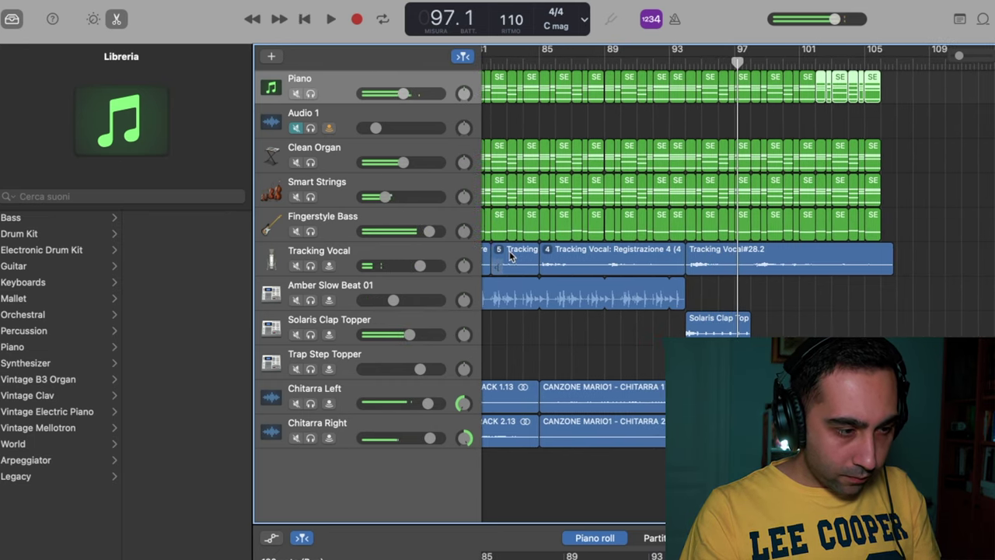
Step: Delete the Fingerstyle Bass regions from bar 94 onward, and play the ending from bar 94 without them
left_click_drag(894, 227, 689, 231)
key("Delete")
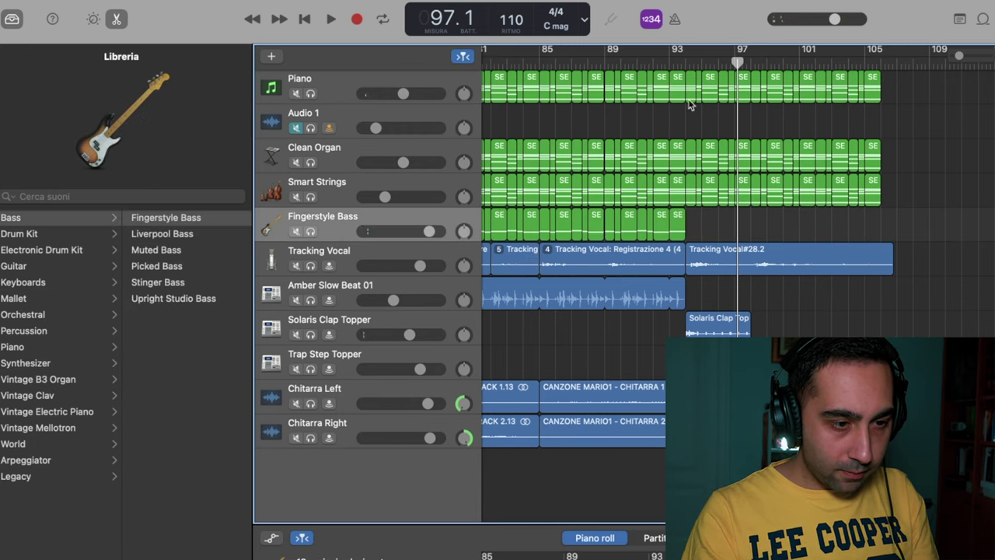
left_click(685, 59)
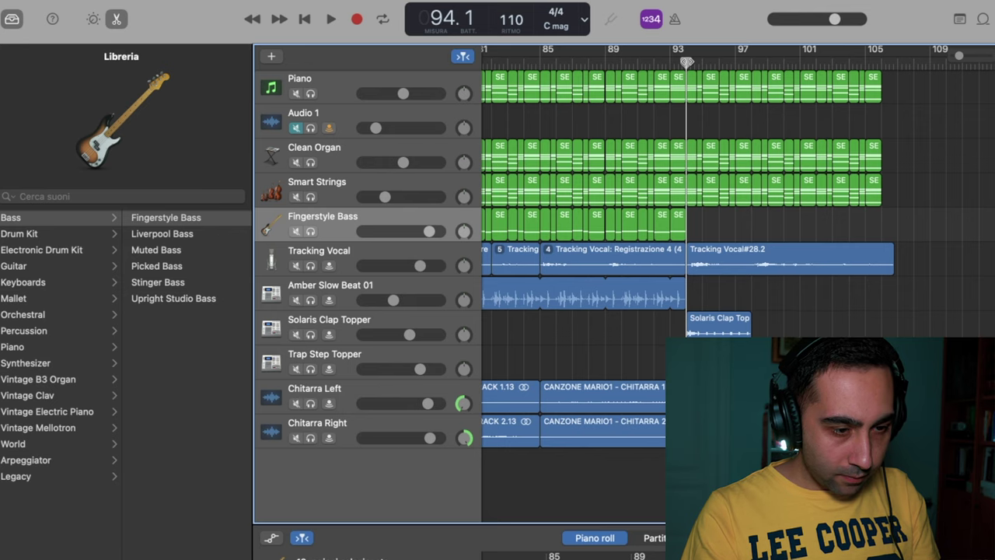
key("space")
scroll(907, 205, "left", 2)
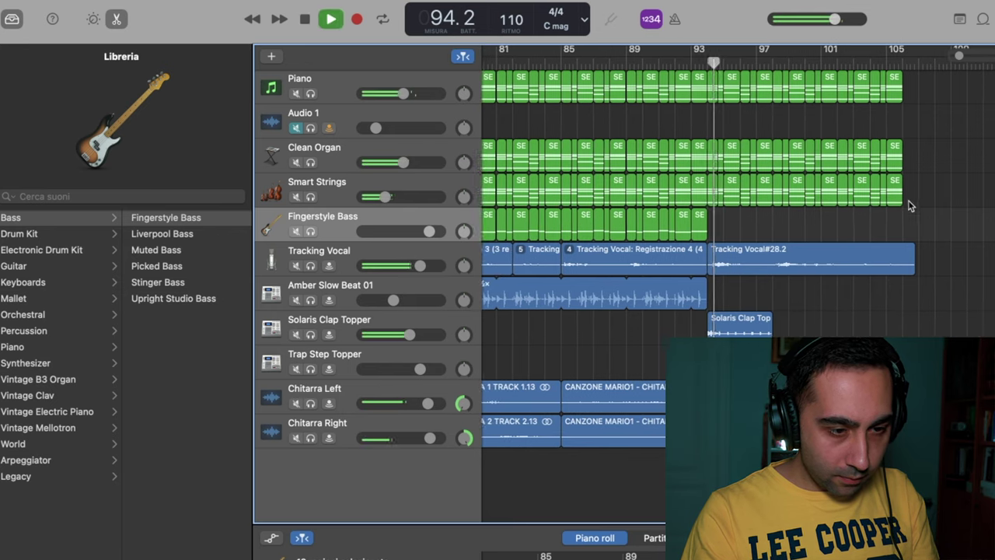
Step: Try deleting the Smart Strings regions from bar 94 onward while the ending plays
left_click(725, 204)
key("shift+f")
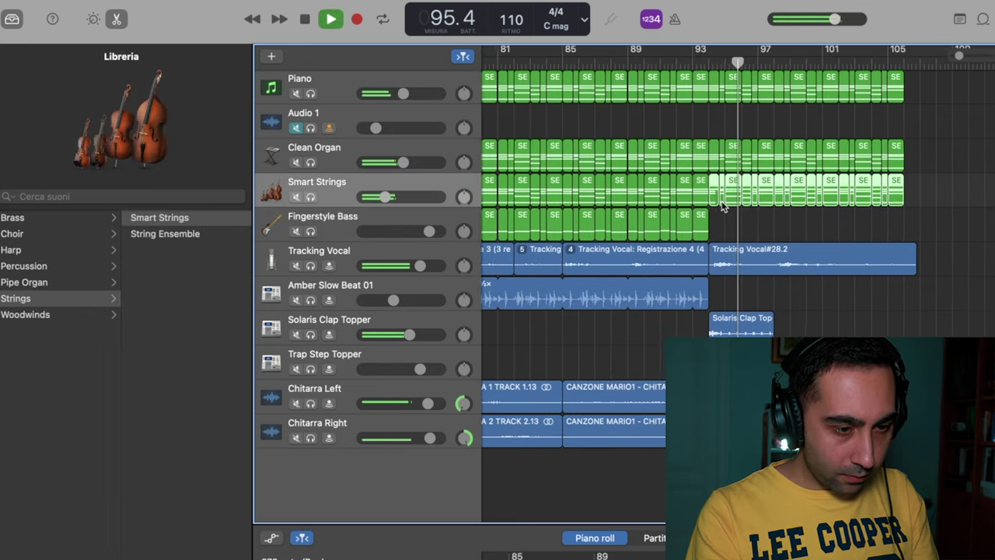
key("Delete")
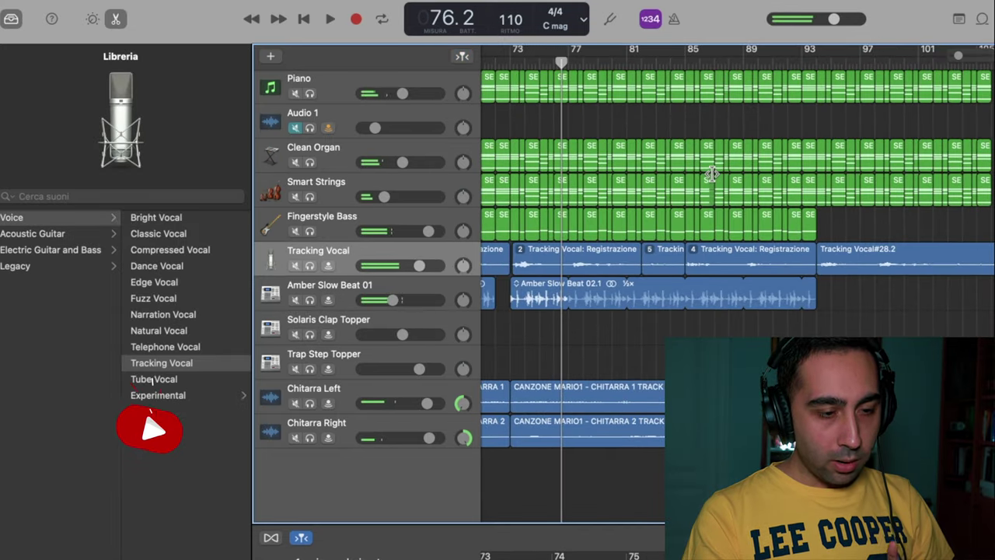
Step: Place the playhead at bar 48 and duplicate the Clean Organ track as an empty track
scroll(713, 173, "left", 5)
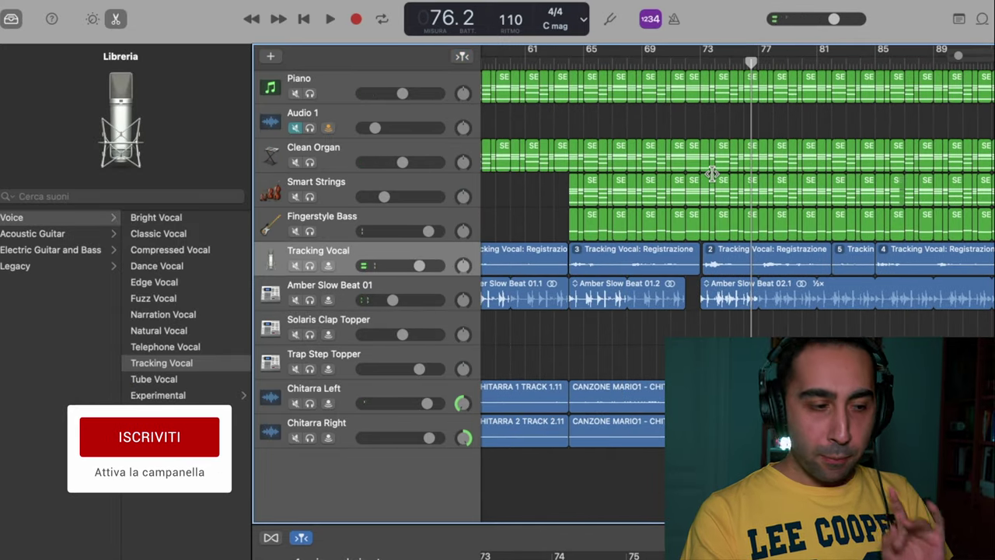
scroll(712, 172, "left", 6)
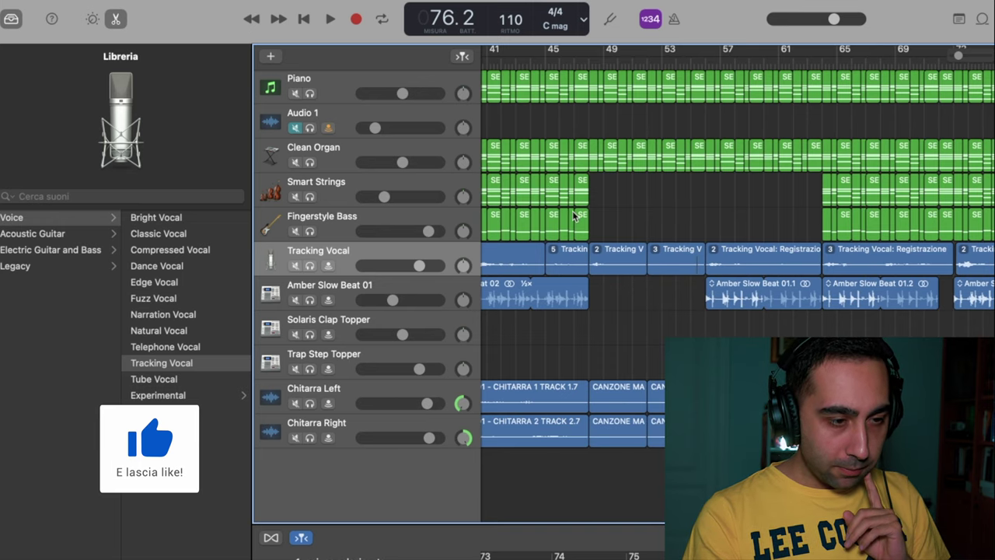
left_click(589, 63)
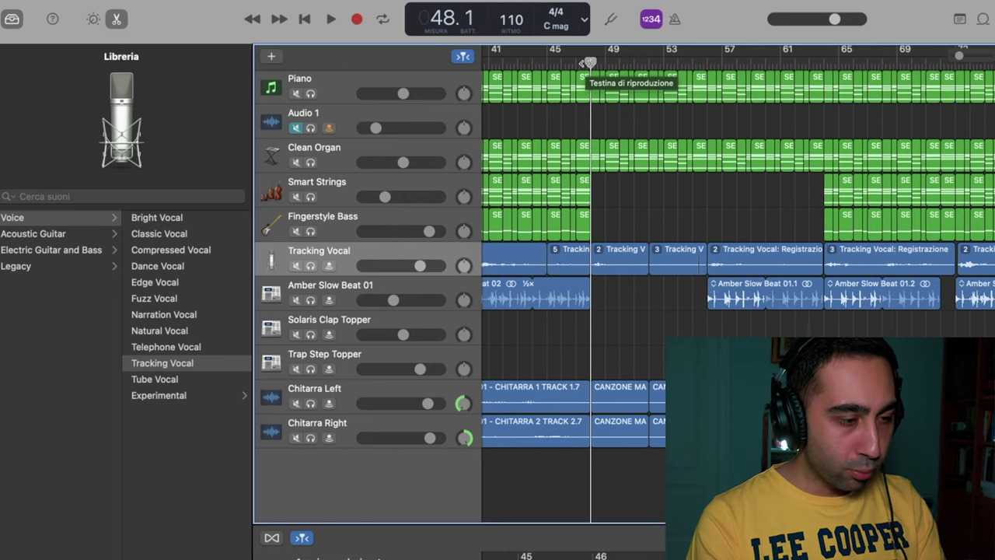
left_click(340, 160)
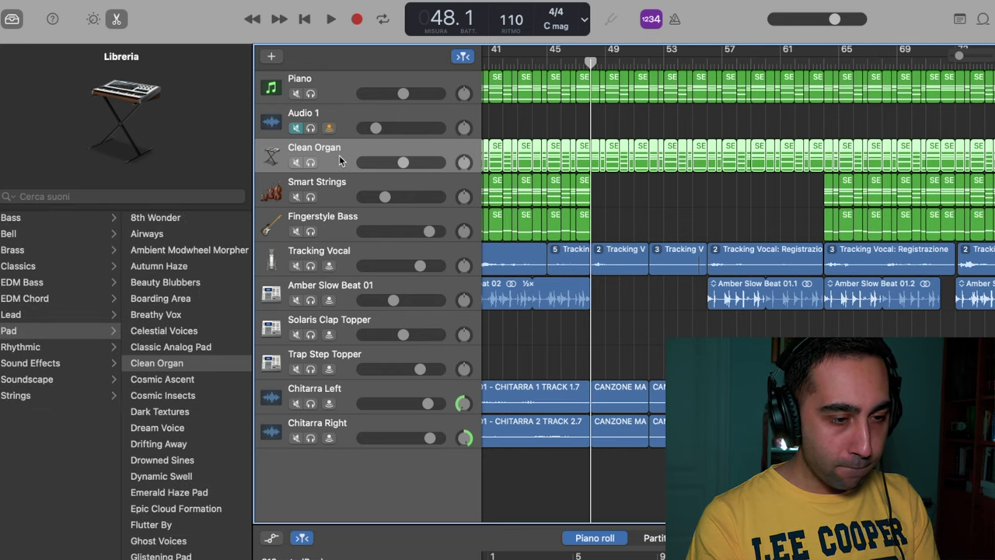
key("super+d")
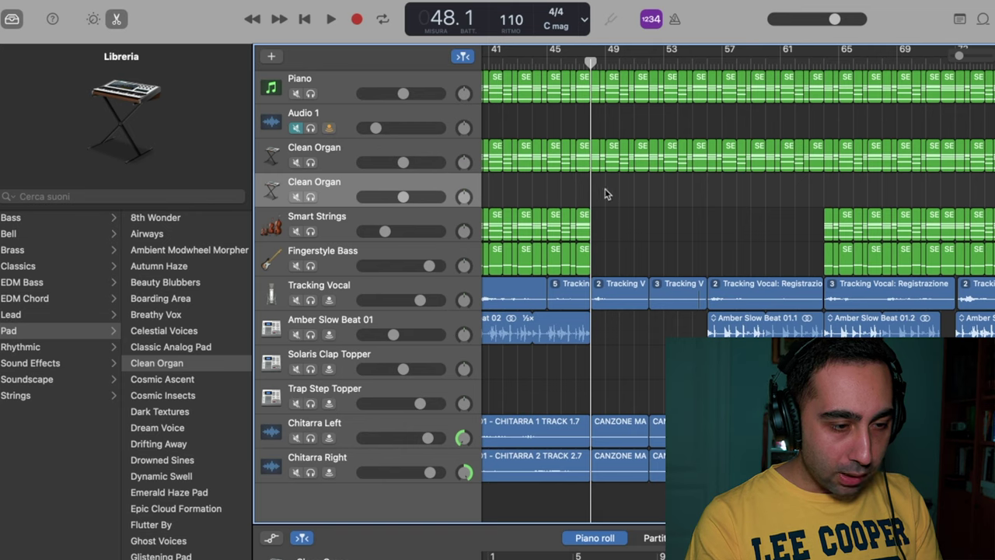
Step: Copy the Clean Organ regions from bar 48 to bar 64 onto the duplicate track and solo that track
left_click_drag(595, 187, 816, 143)
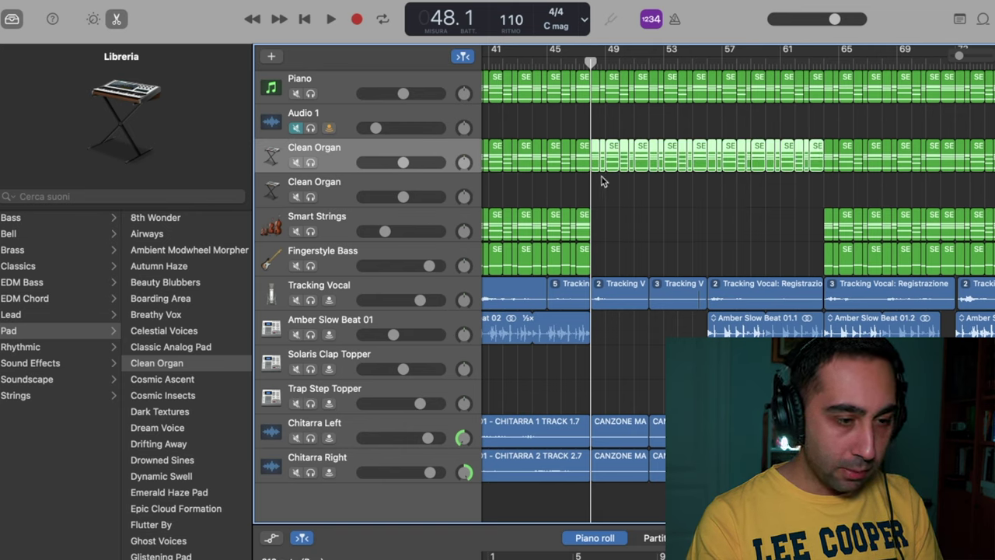
left_click_drag(614, 148, 616, 181)
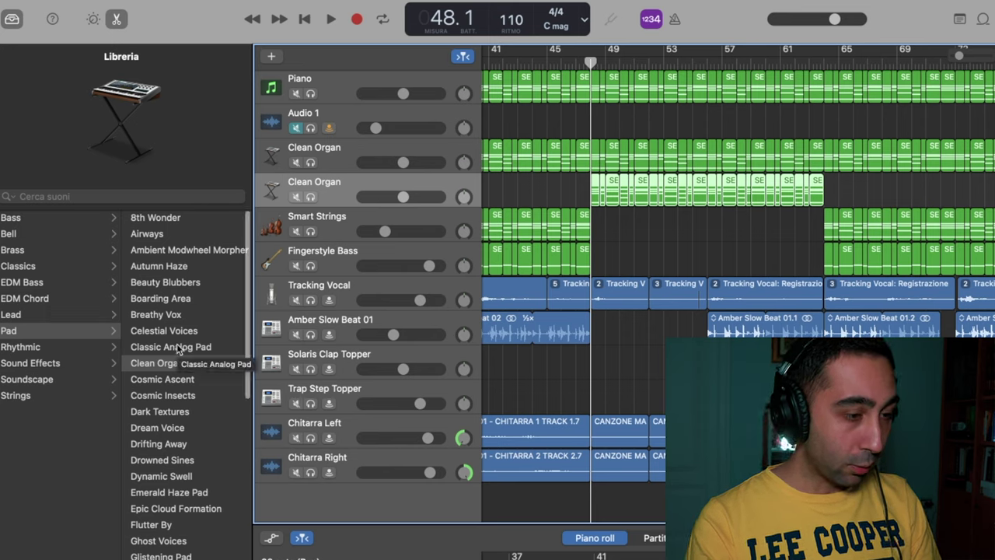
left_click(311, 197)
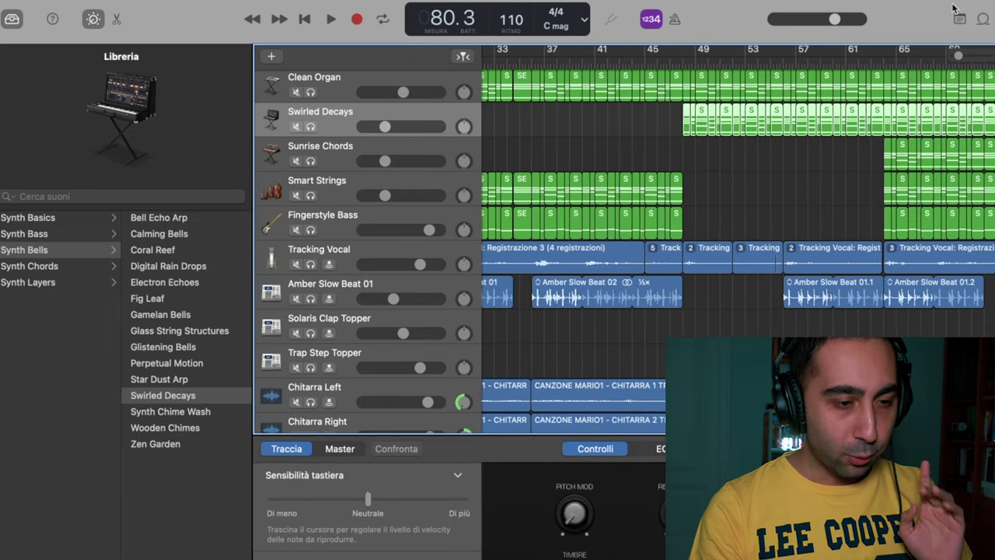
Step: Play the transition around bar 48, soloing the Swirled Decays track for a few bars to hear its part before restoring the full mix
left_click(682, 63)
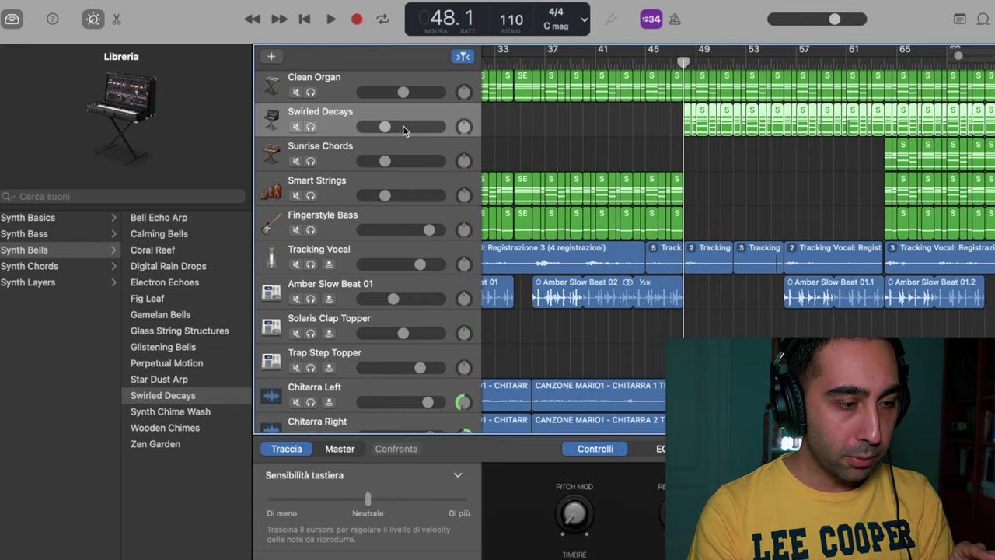
scroll(686, 150, "right", 10)
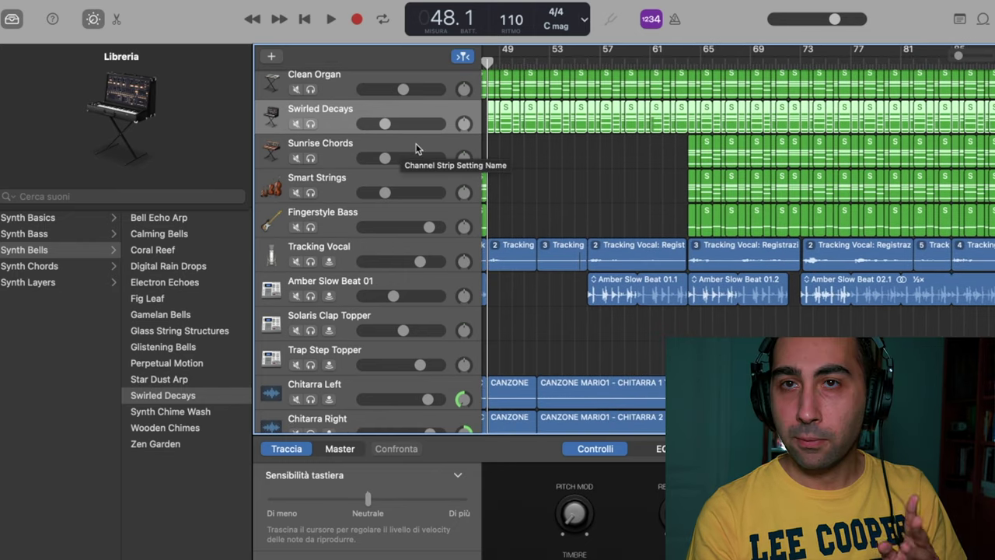
scroll(600, 172, "left", 4)
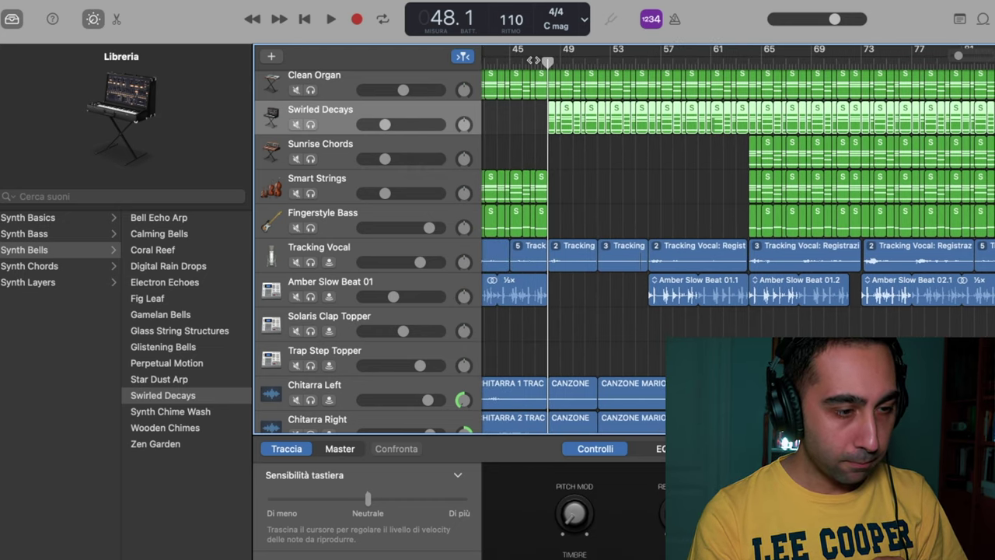
key("space")
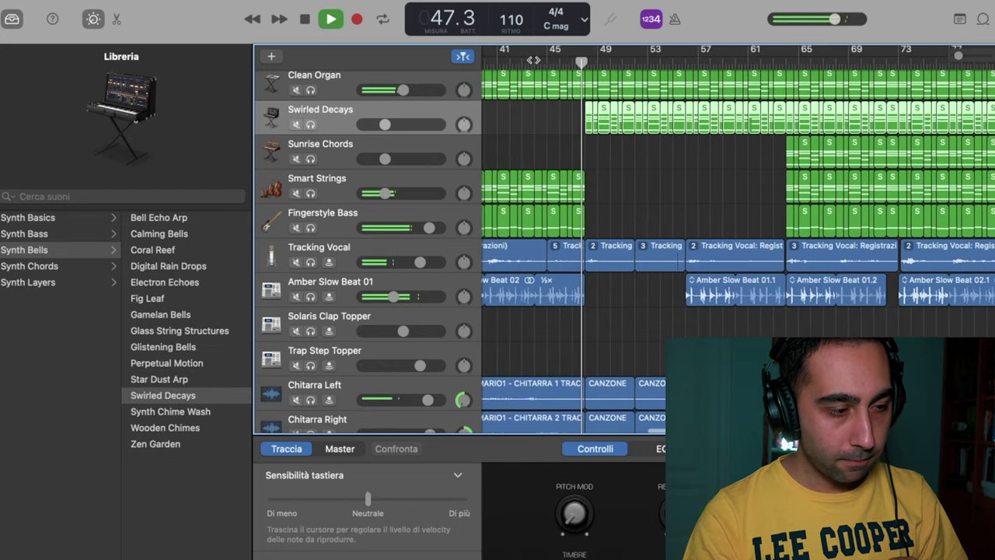
scroll(528, 138, "left", 4)
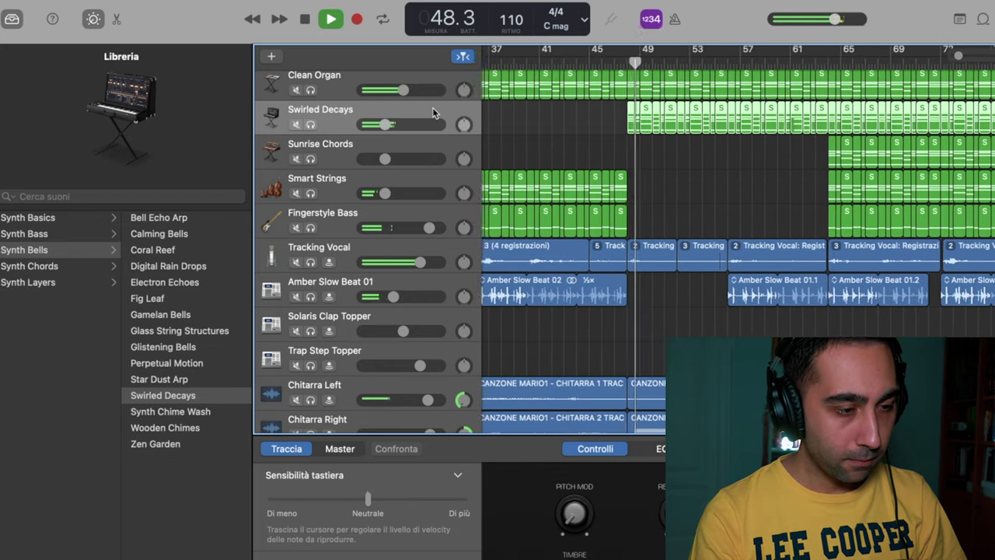
left_click(310, 124)
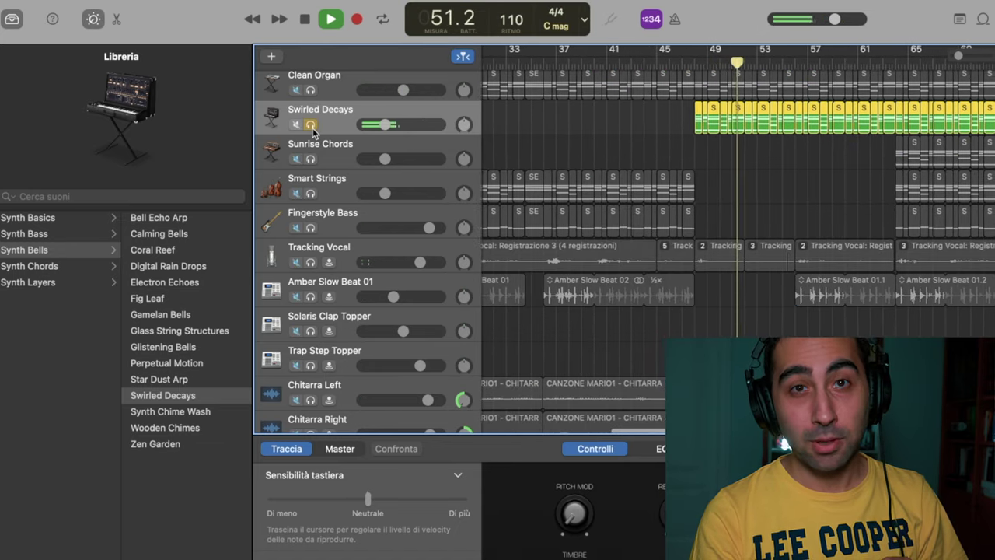
left_click(310, 124)
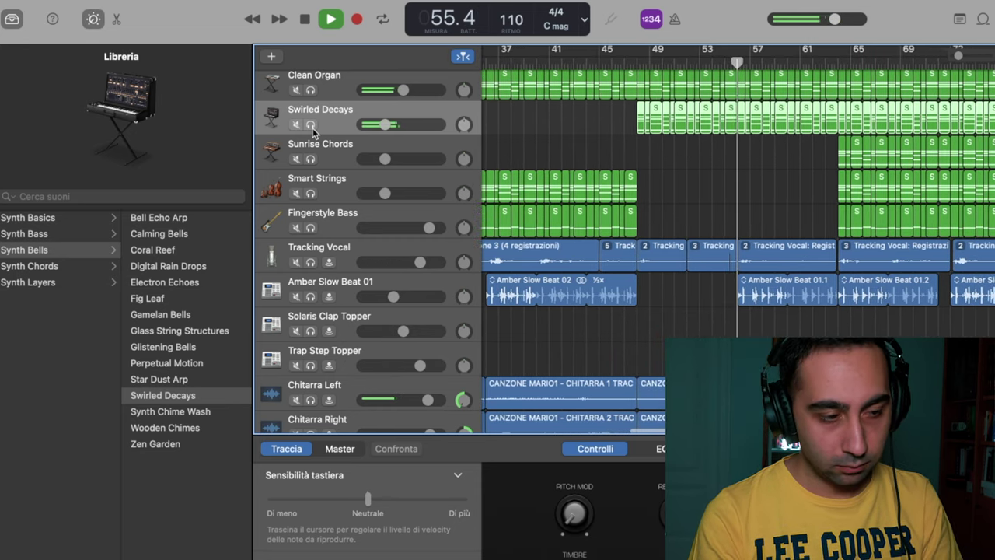
key("space")
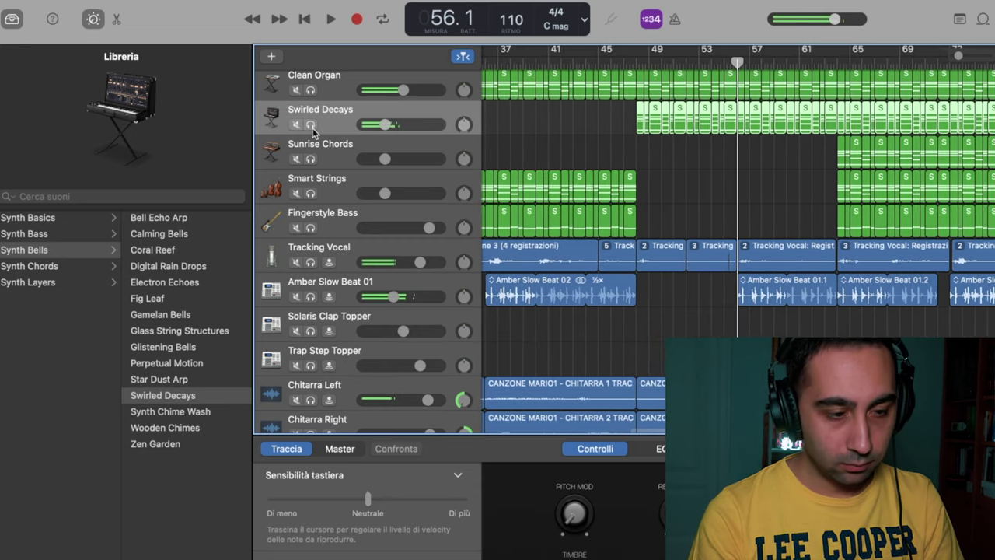
Step: Play from bar 63 and solo the Sunrise Chords track for a while to hear its part on its own
left_click(818, 61)
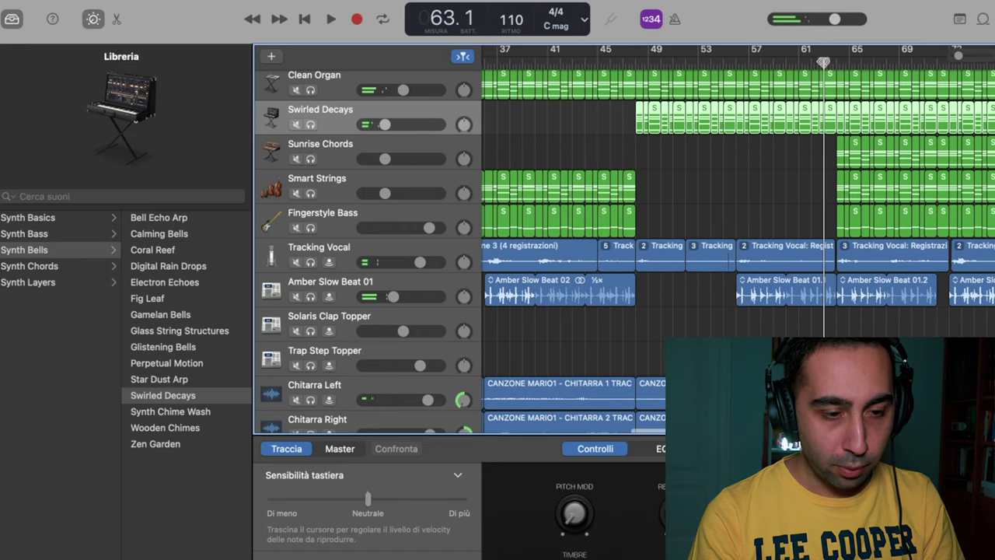
left_click(346, 160)
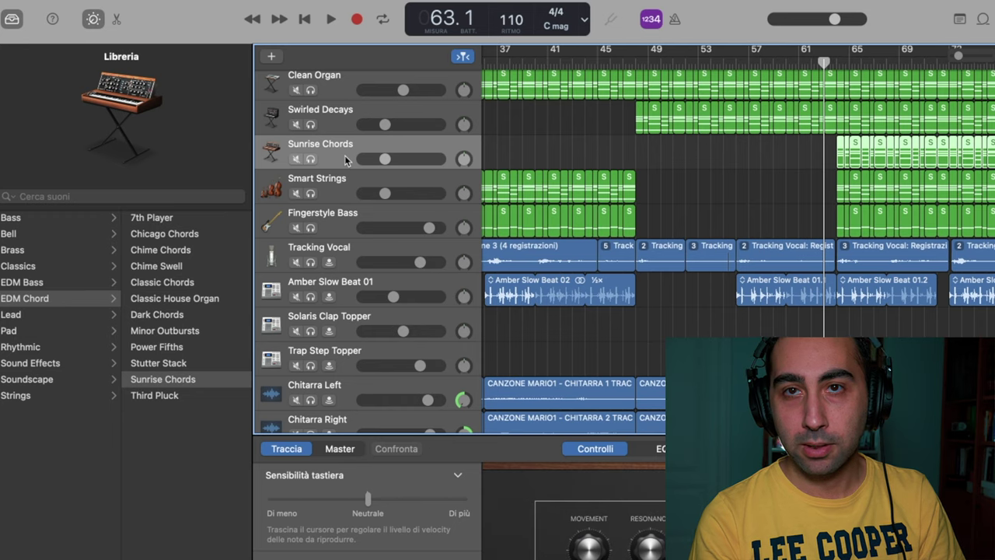
key("space")
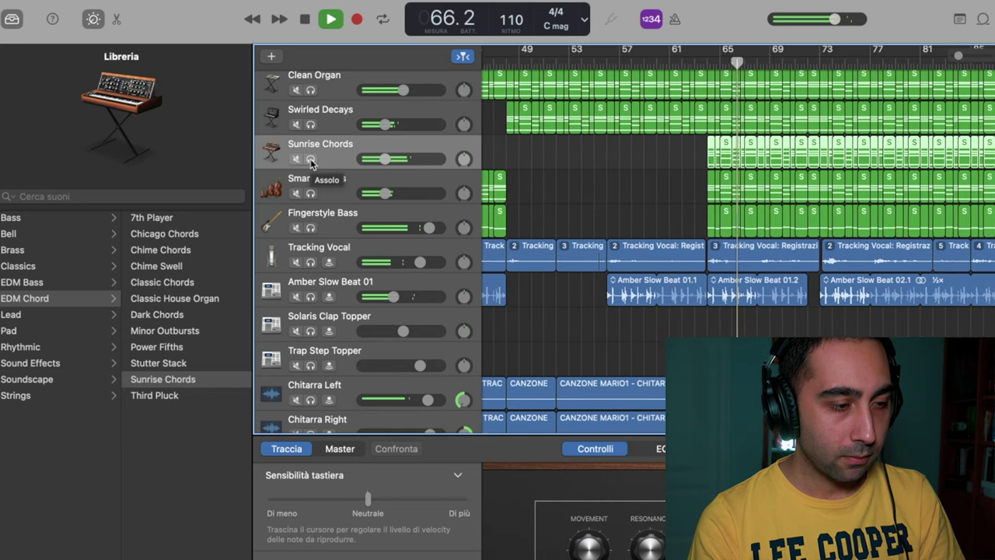
left_click(311, 159)
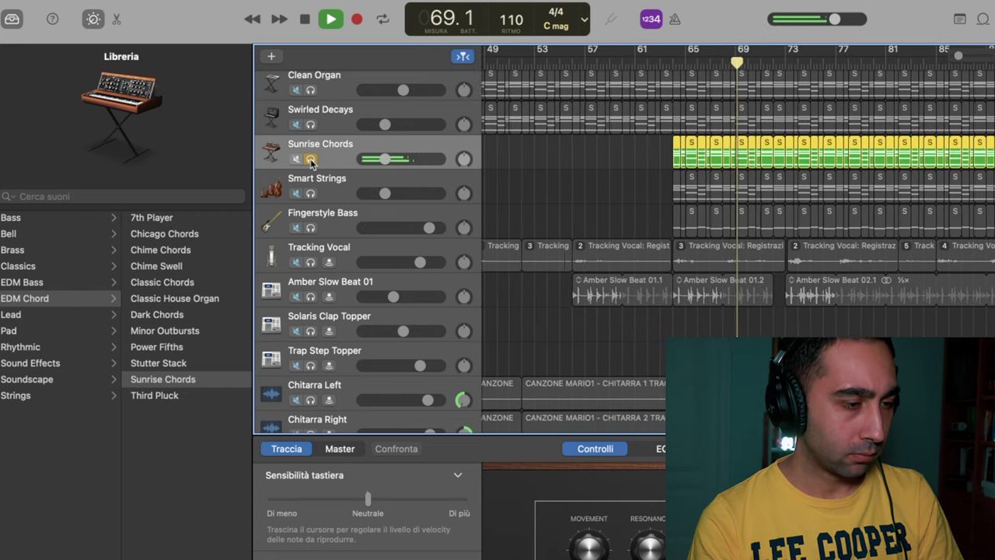
left_click(311, 160)
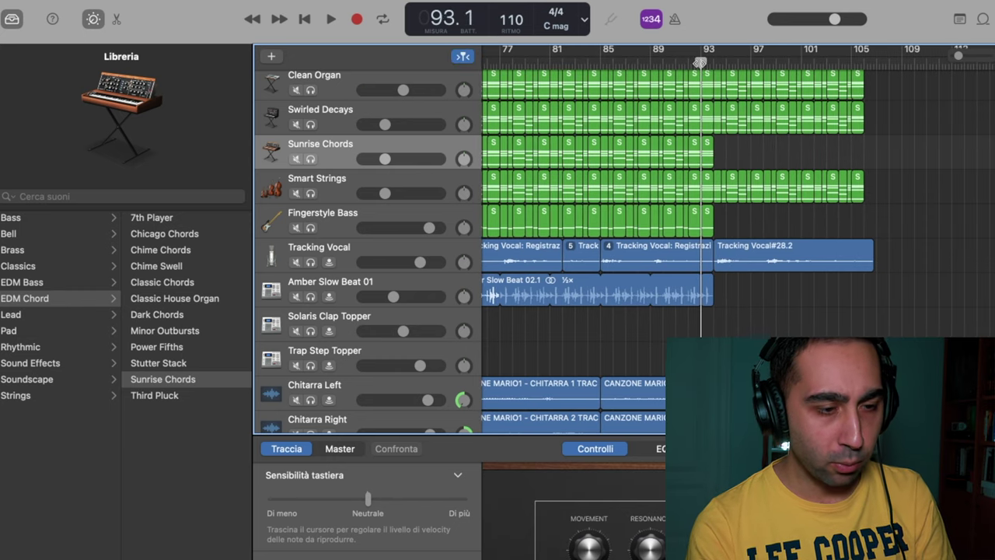
Step: Play the ending from bar 93 until the last regions have finished
key("space")
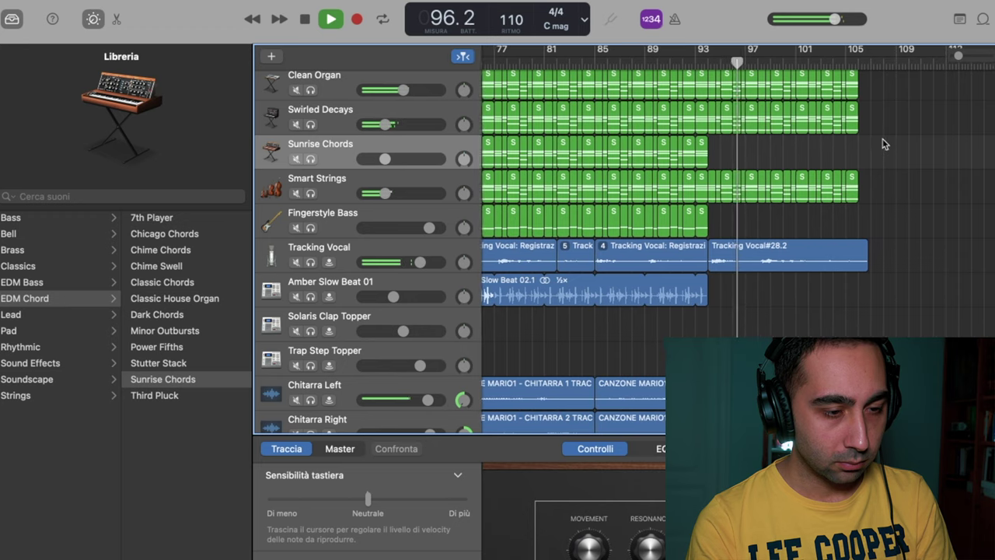
left_click_drag(882, 141, 755, 160)
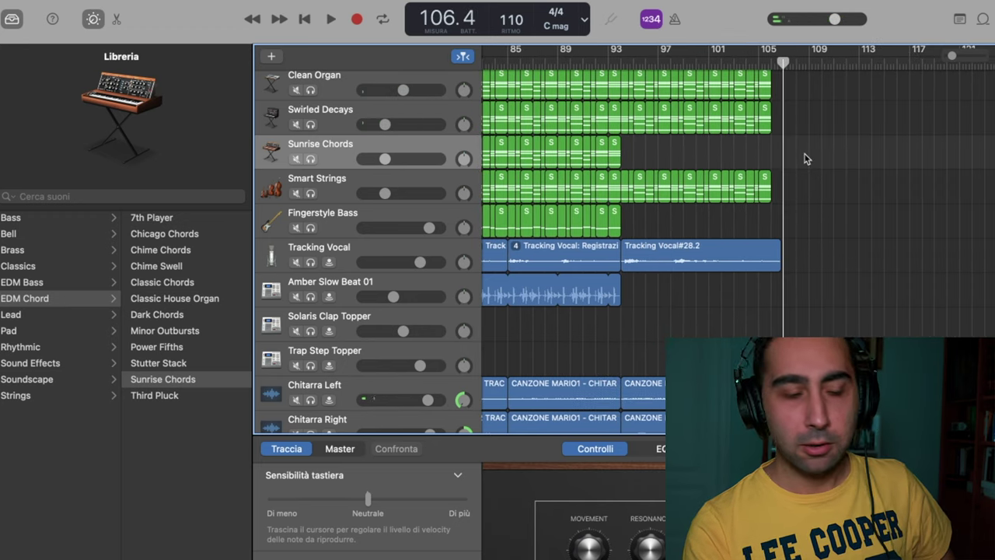
Step: Examine the whole arrangement across all tracks, back to the section around bar 26, and hide the sound library
key("z")
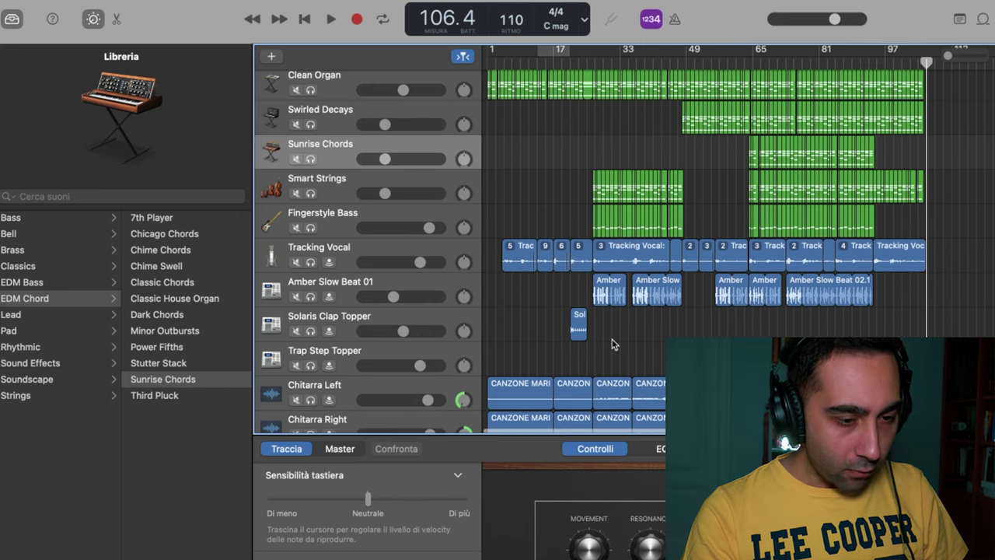
key("super+Right")
scroll(612, 345, "down", 3)
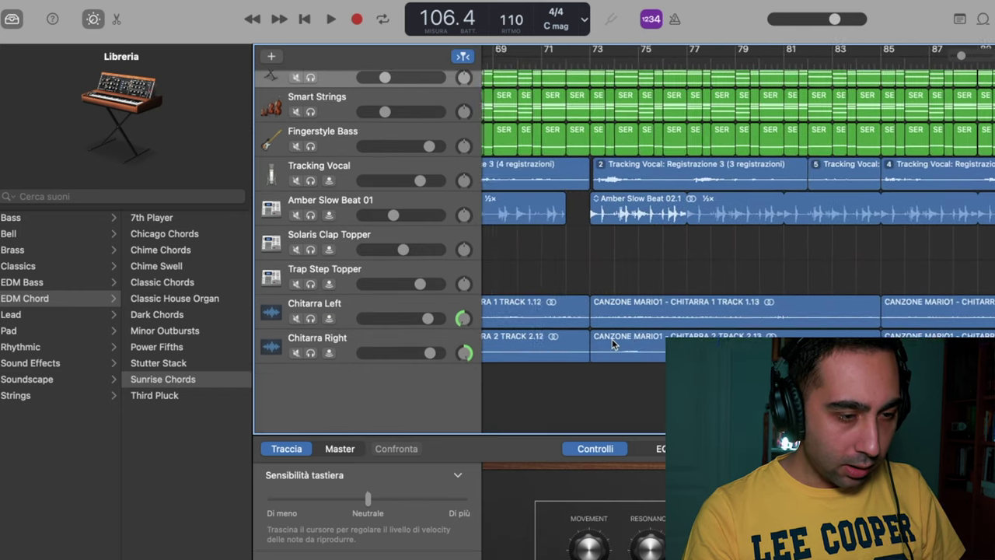
scroll(612, 344, "up", 5)
scroll(612, 344, "left", 10)
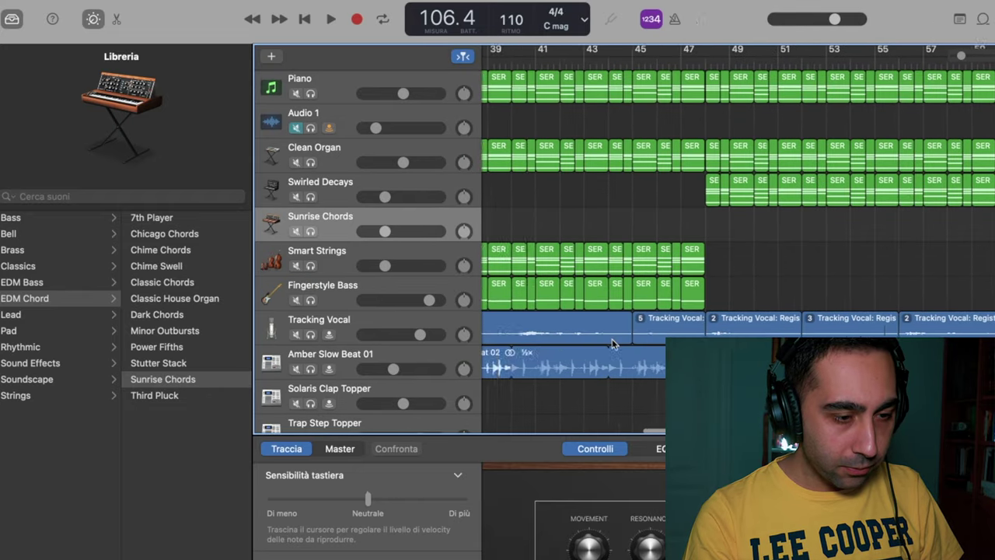
scroll(612, 345, "left", 10)
scroll(612, 344, "down", 1)
scroll(612, 344, "right", 8)
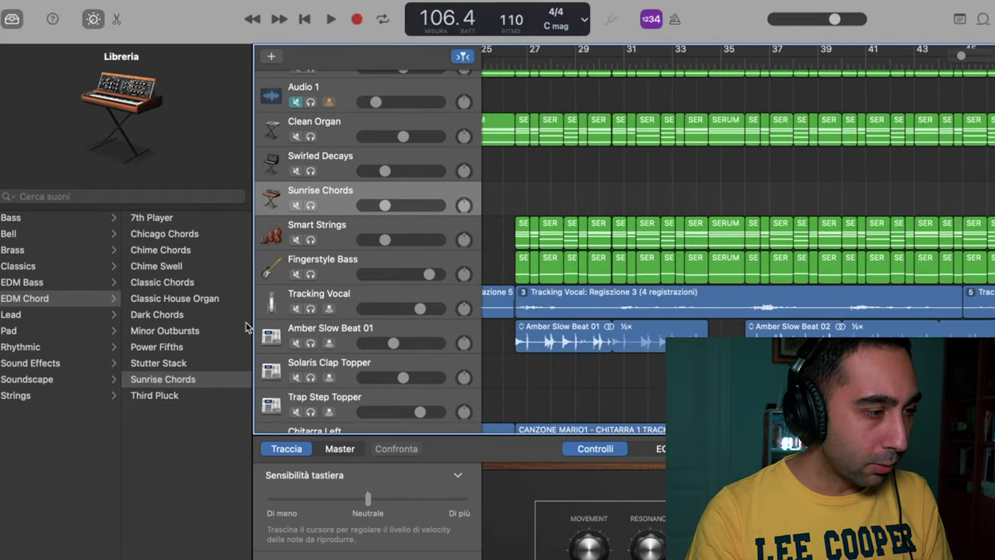
left_click(12, 19)
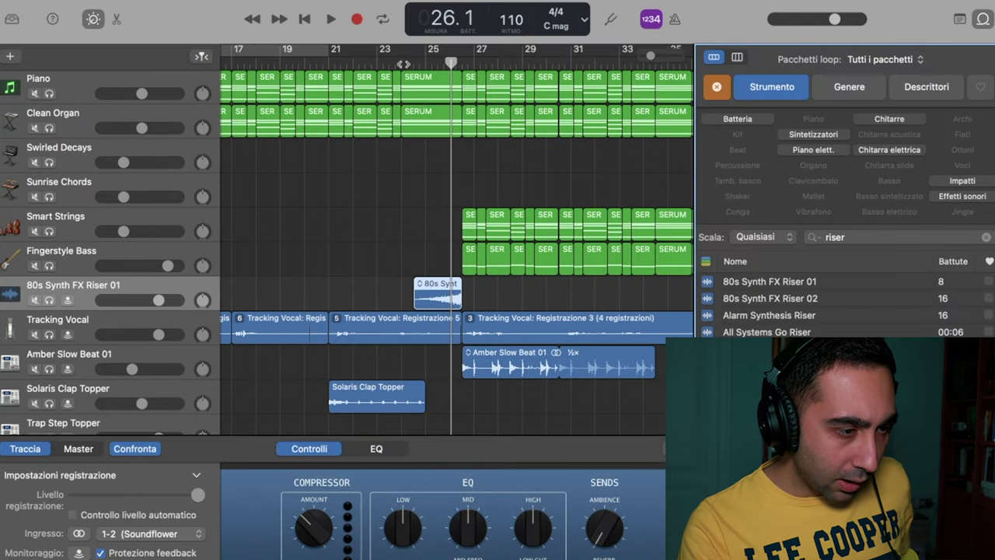
Step: Play from bar 24 to hear the 80s Synth FX Riser 01 loop leading into the section after bar 26
left_click(403, 64)
key("space")
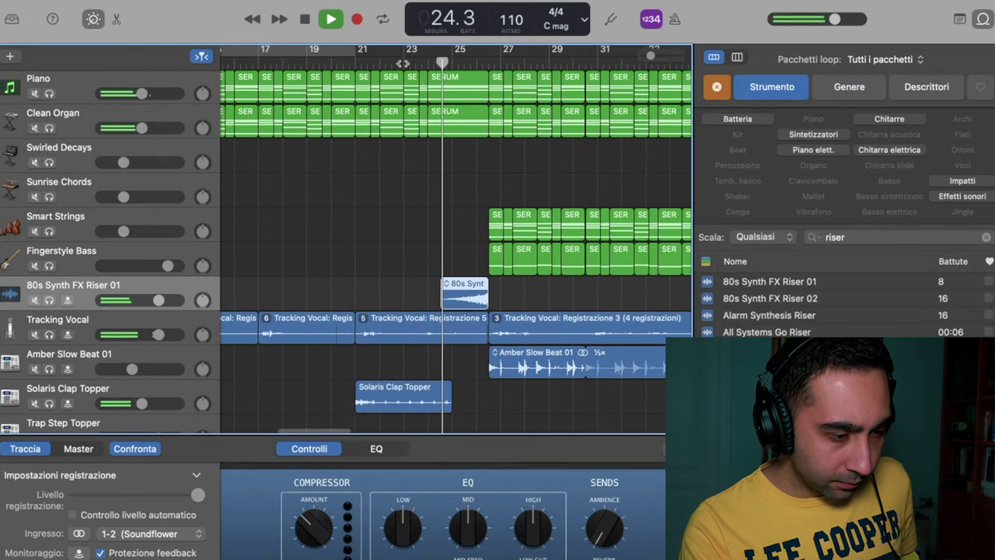
scroll(327, 161, "right", 1)
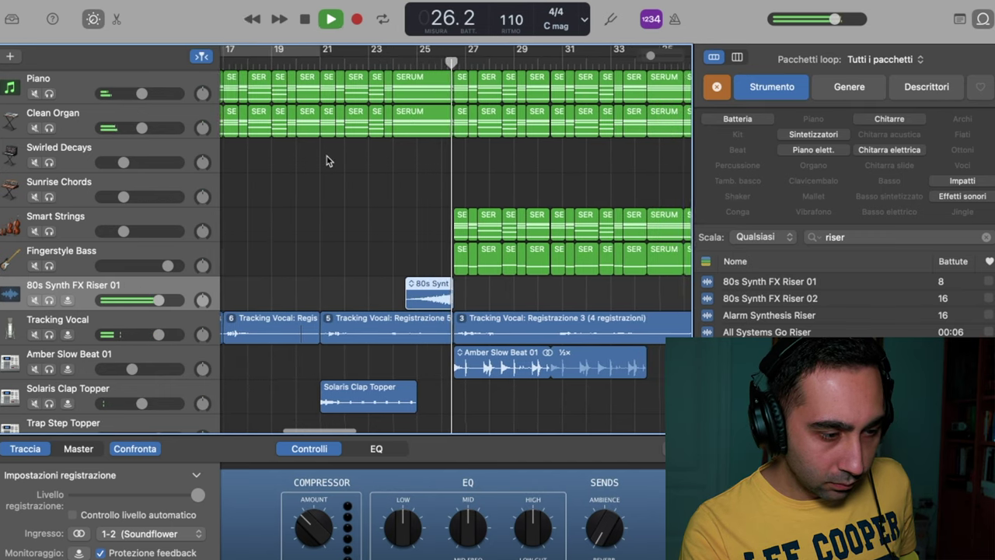
key("space")
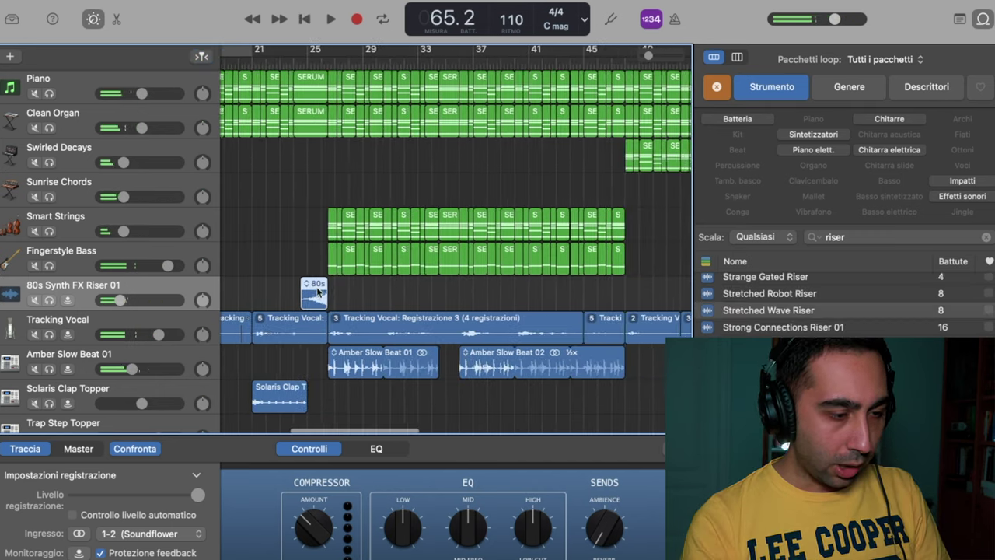
Step: Paste a copy of the 80s Synth FX Riser 01 region at bar 62, leading into the section that starts at bar 64
scroll(318, 292, "left", 2)
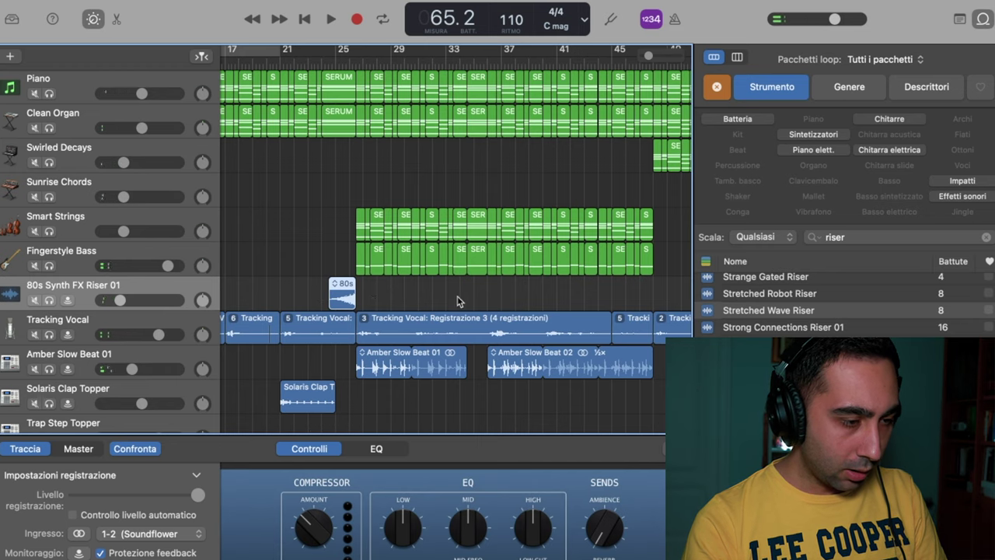
scroll(459, 301, "right", 10)
left_click(311, 64)
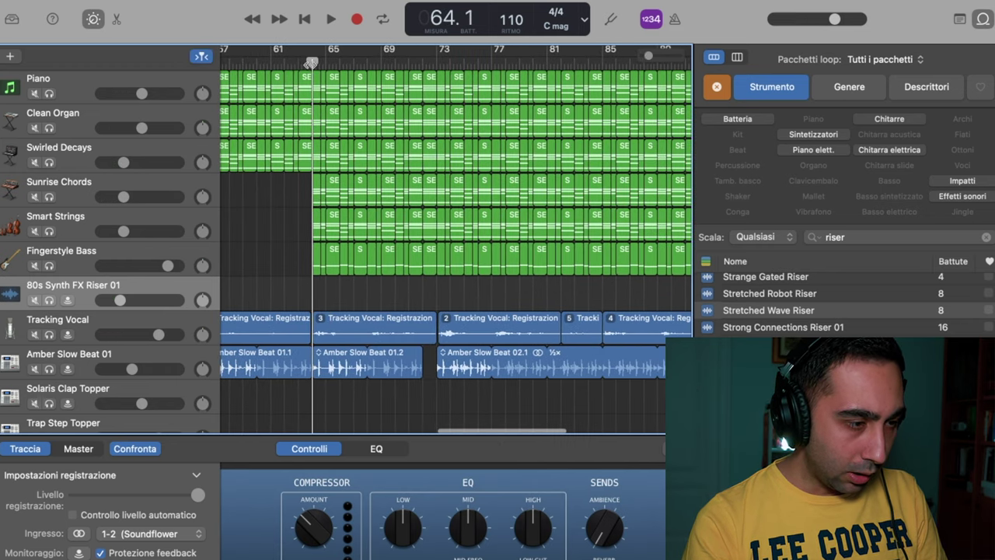
left_click(294, 63)
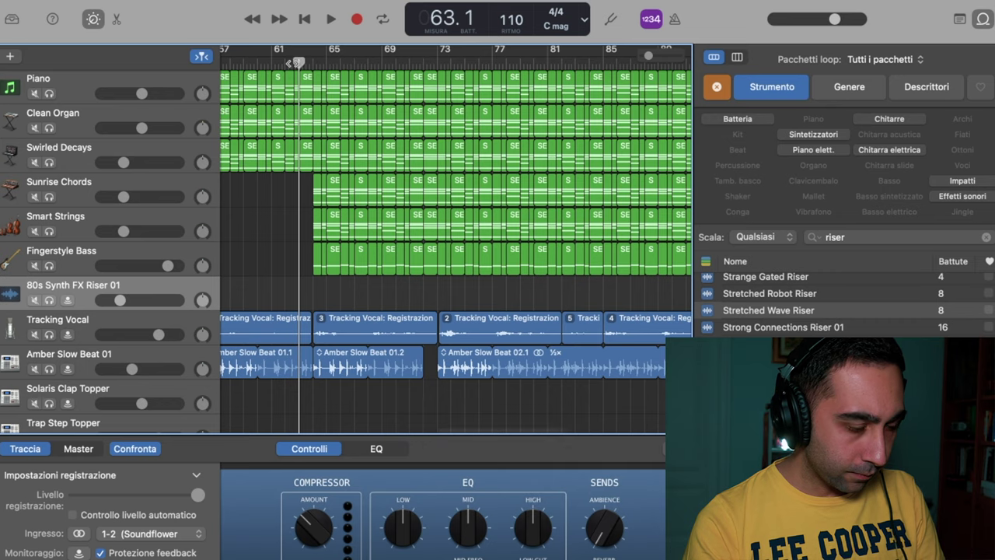
key("super+v")
left_click(314, 287)
left_click_drag(314, 287, 301, 287)
scroll(300, 287, "left", 10)
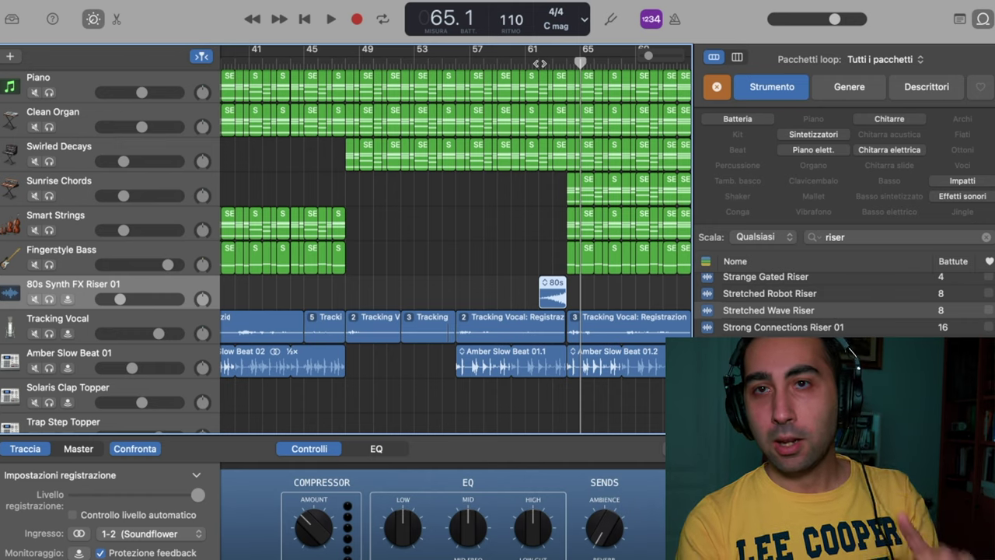
left_click(557, 62)
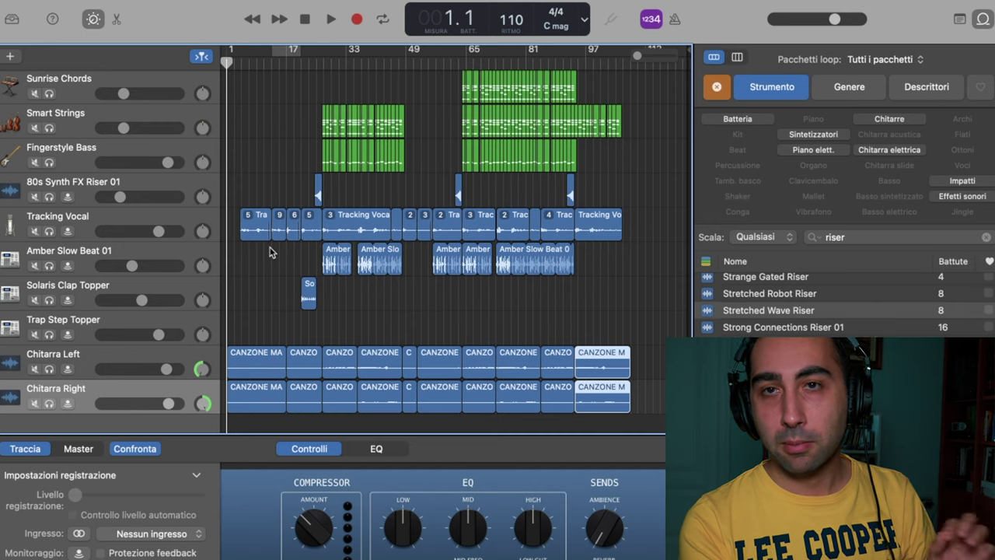
Step: Insert the Waves Tune pitch-correction plugin on the Tracking Vocal track
left_click(132, 224)
key("super+Right")
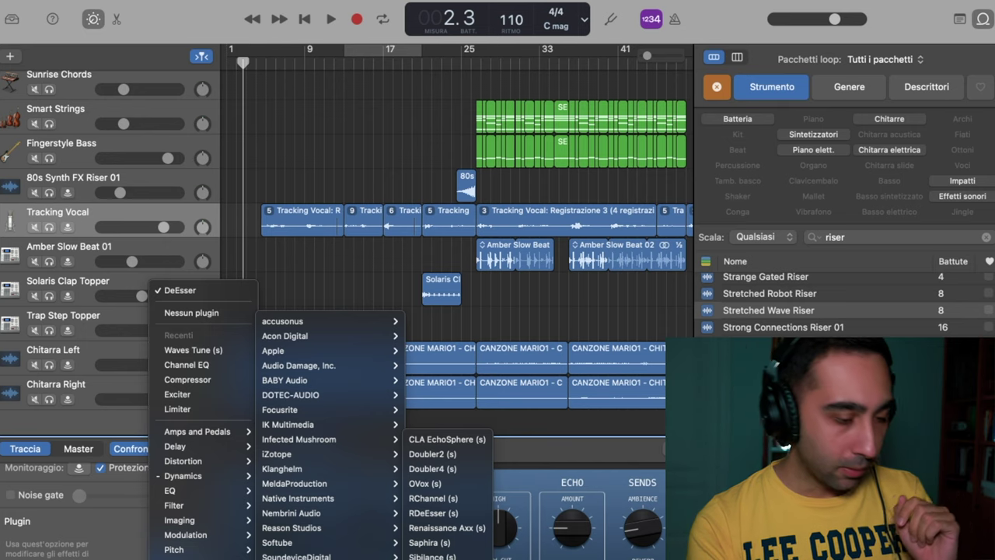
left_click(447, 556)
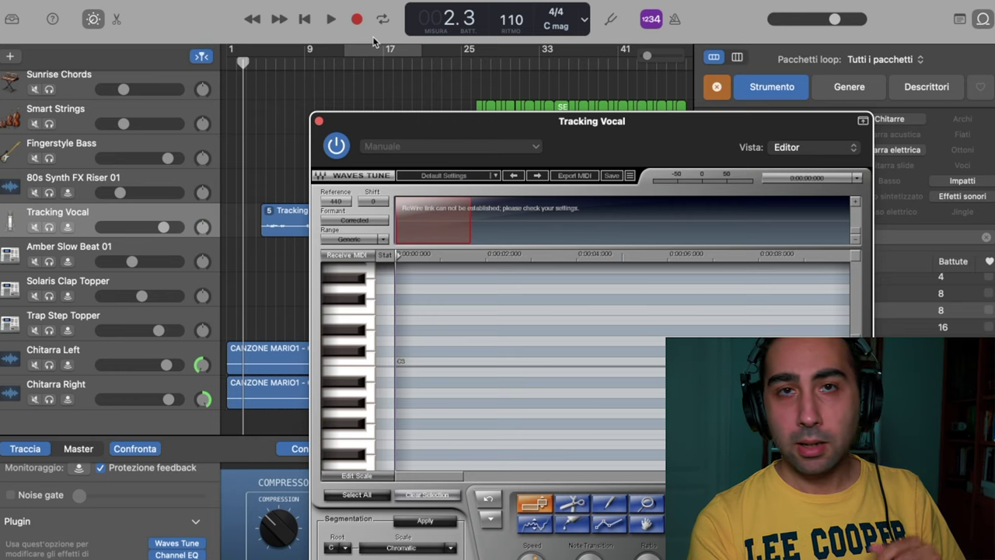
Step: Set the Waves Tune root note to B and the scale to Melodic Minor (Ascending & Descending)
left_click(348, 548)
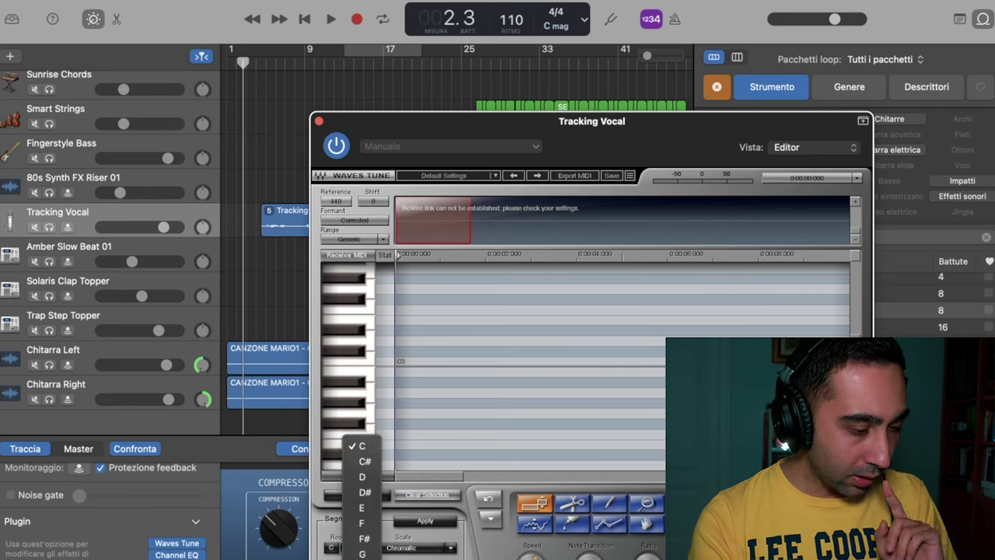
key("b")
key("Return")
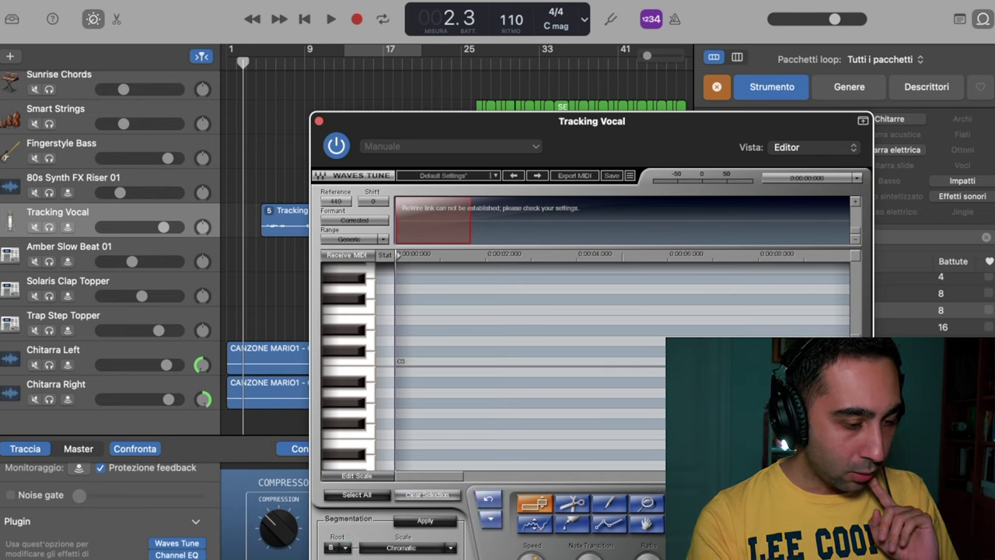
left_click(451, 546)
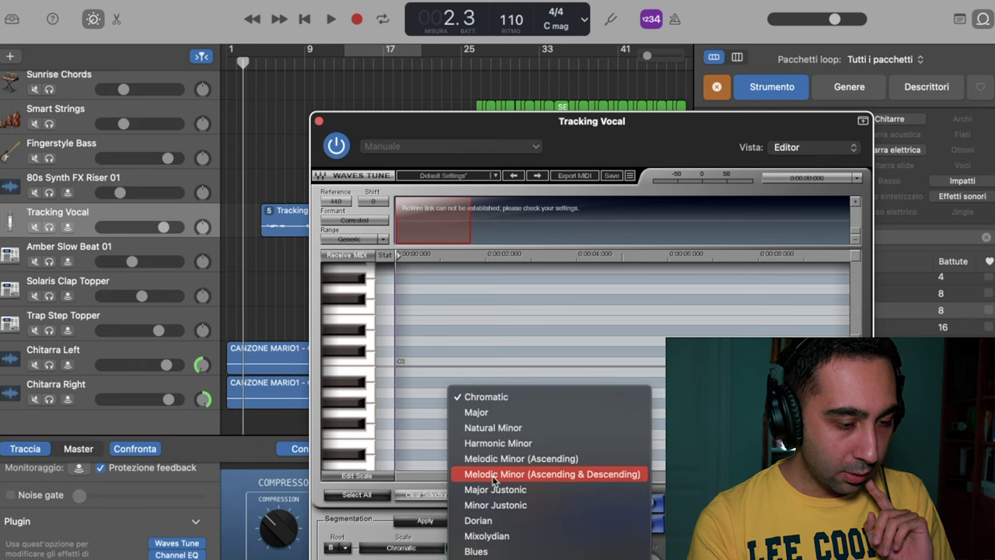
left_click(495, 476)
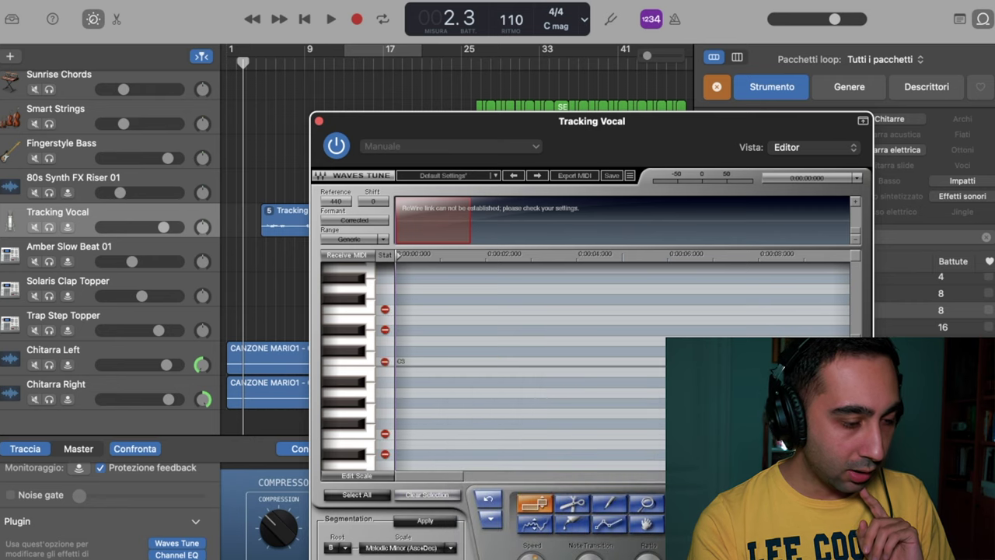
Step: Play the song from the start to about bar 16 to hear the vocal, and review the arrangement through to its ending
key("space")
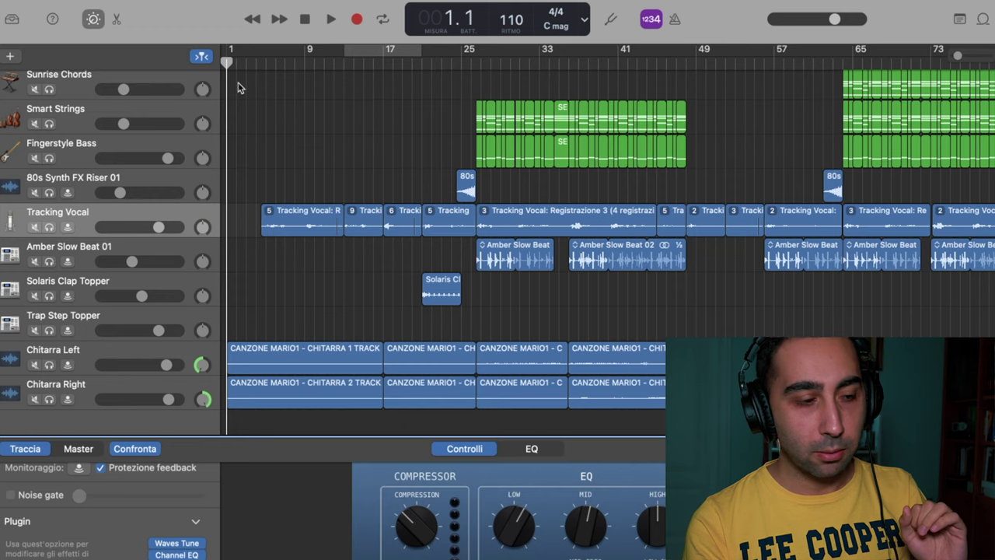
key("space")
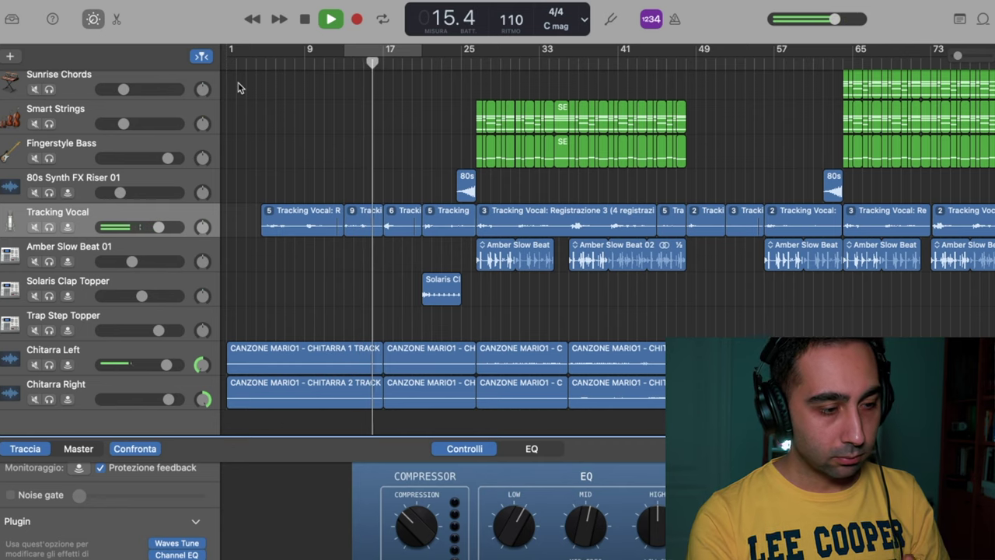
key("space")
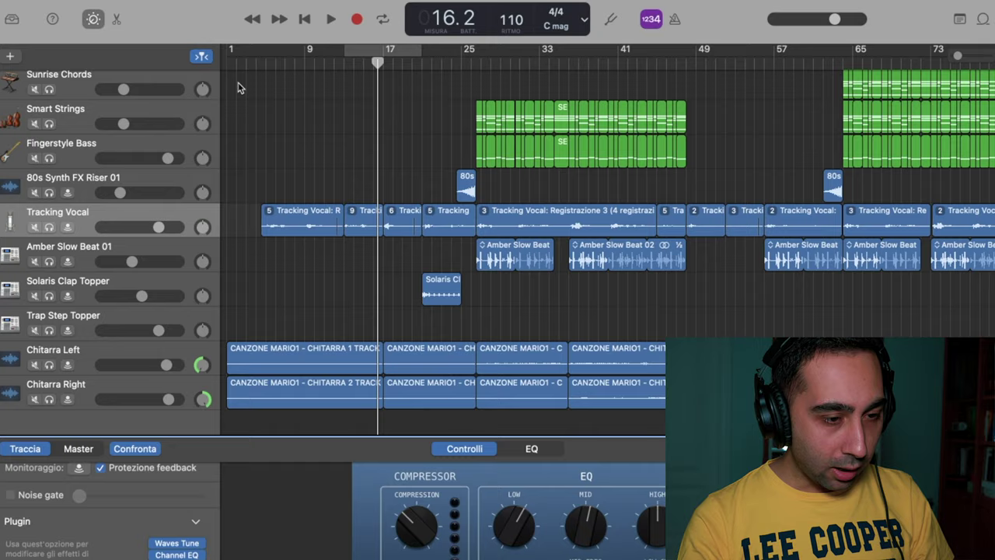
scroll(239, 88, "down", 2)
scroll(239, 88, "up", 5)
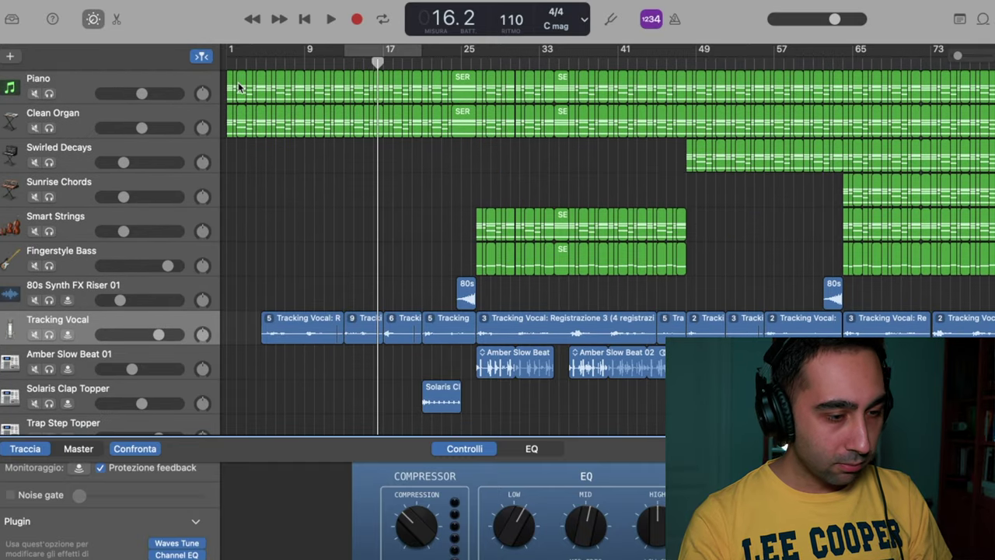
scroll(189, 74, "right", 10)
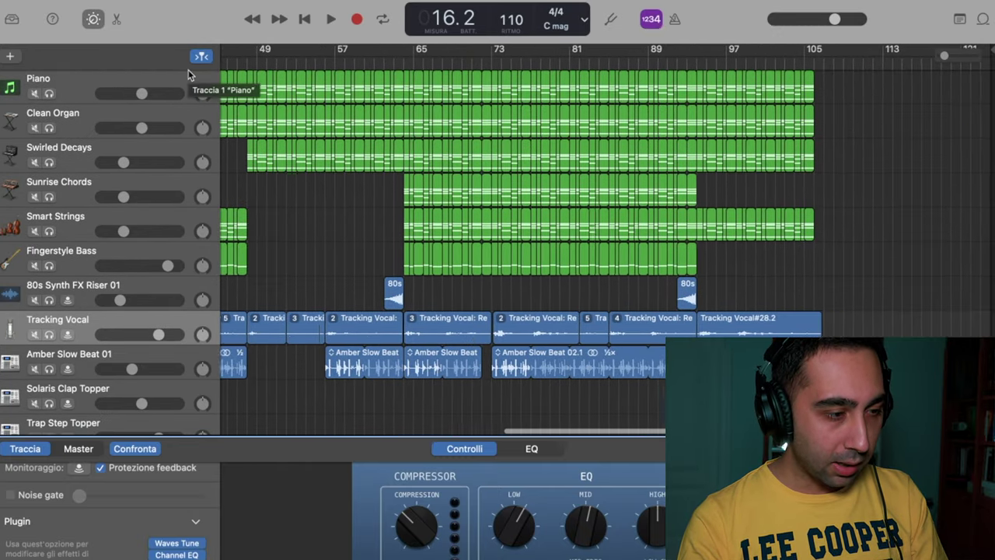
scroll(189, 74, "left", 1)
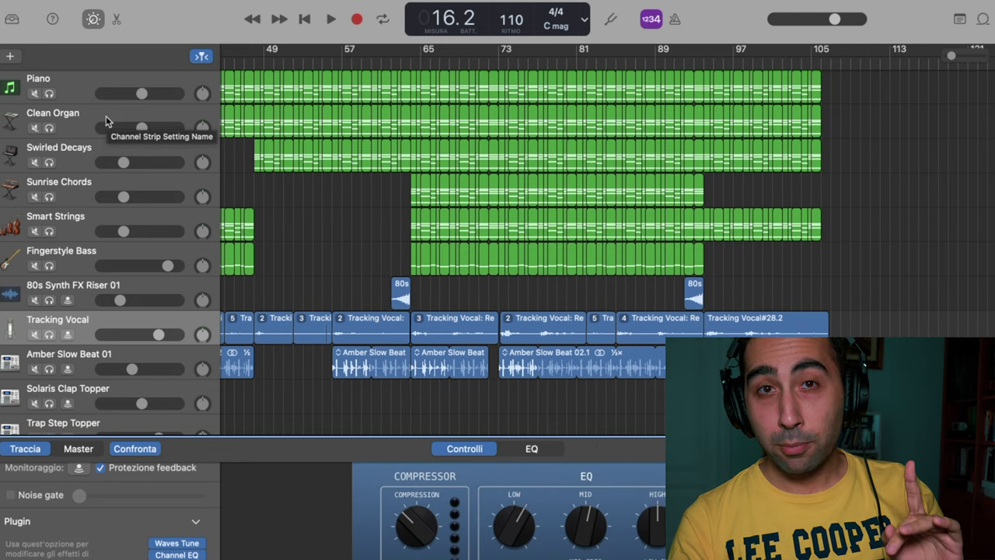